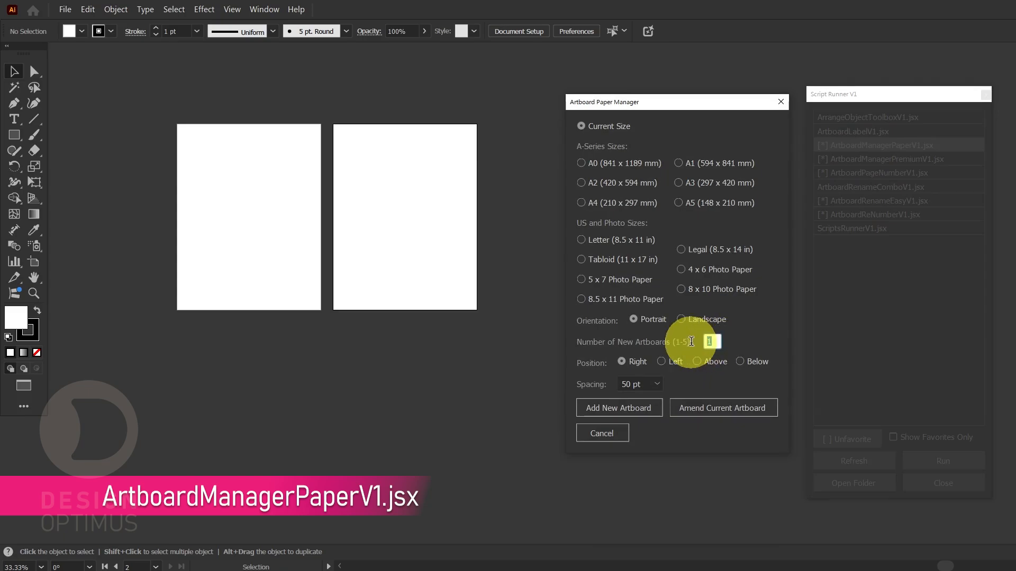
Add two artboards to the right of the row and one below the first artboard, keeping the current size and 50 pt spacing
left_click(615, 411)
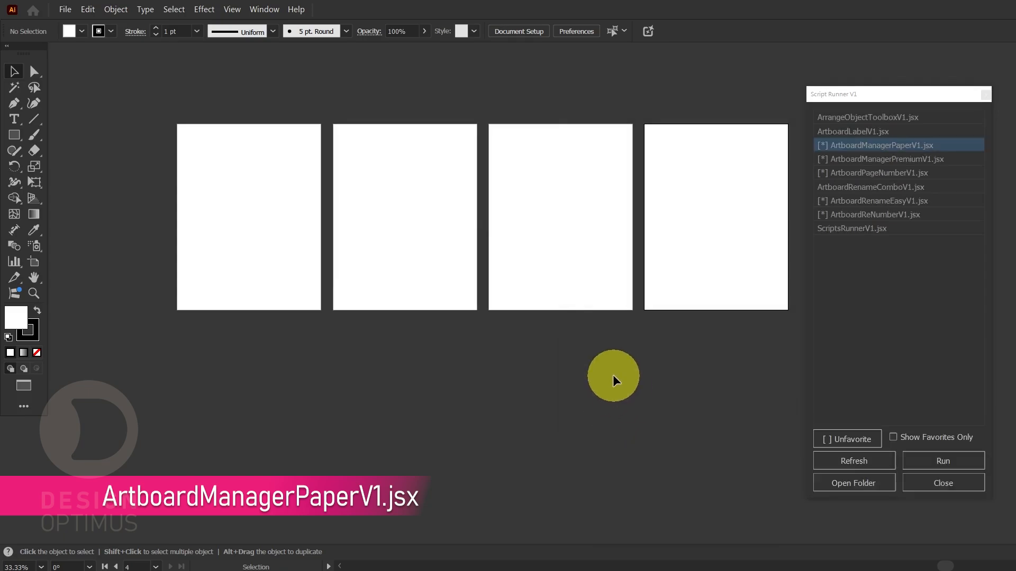
left_click(230, 274)
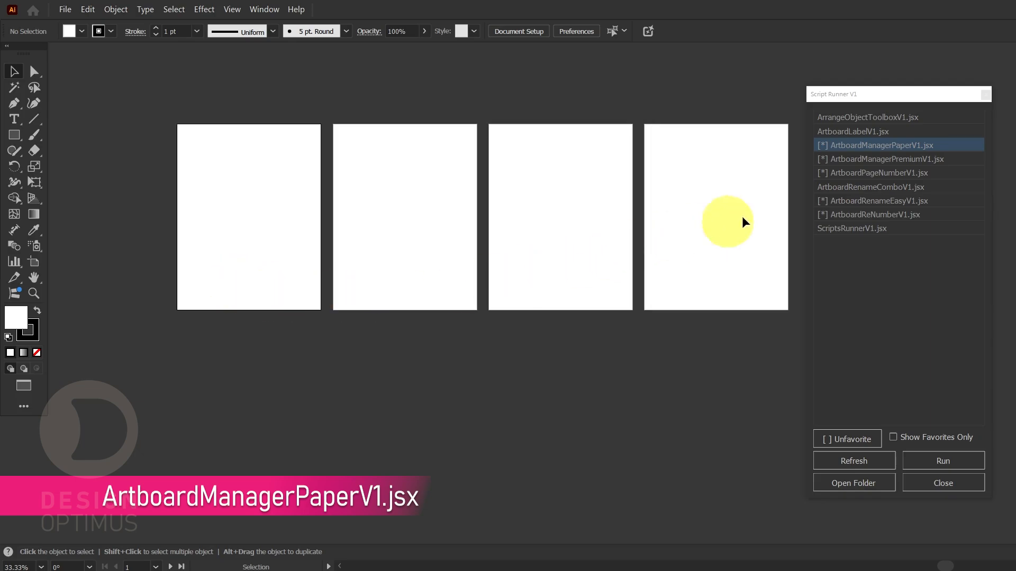
double_click(881, 149)
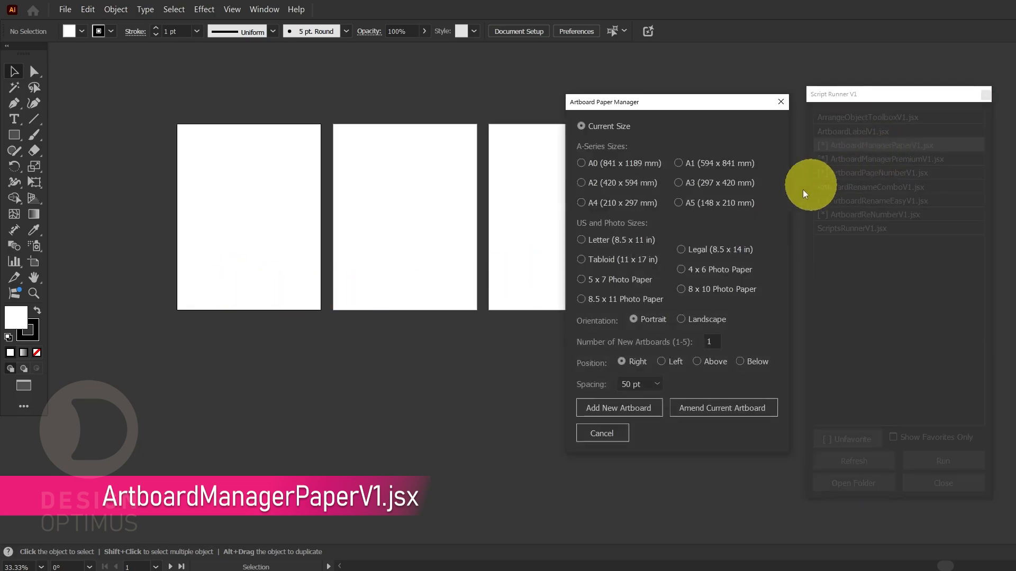
left_click(739, 361)
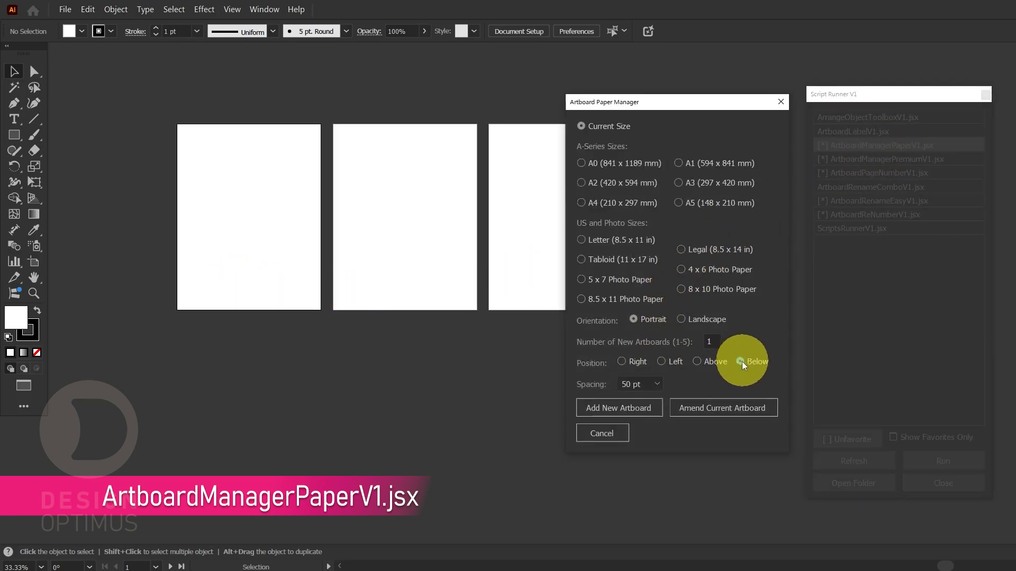
left_click(619, 407)
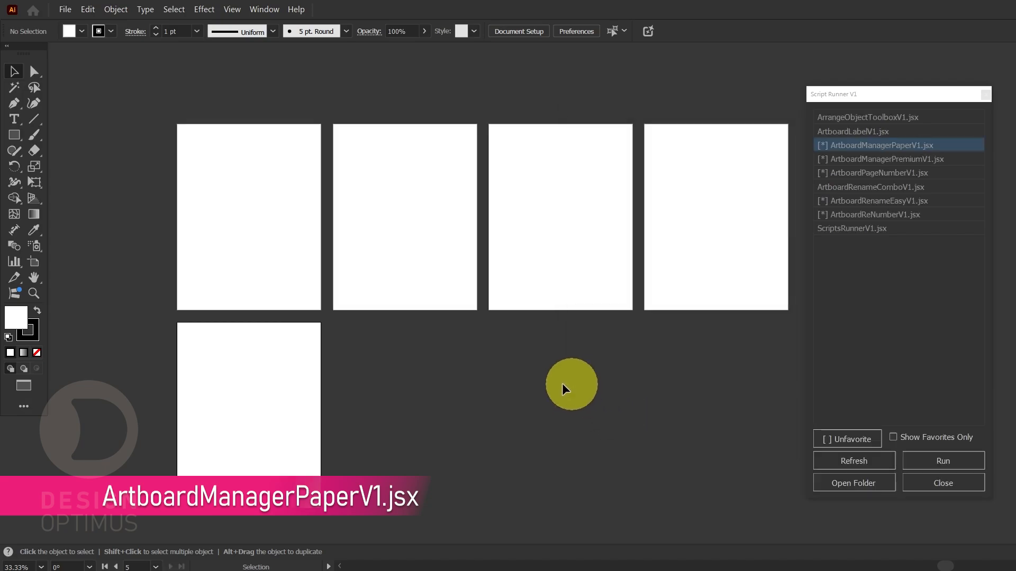
Use ArtboardManagerPaperV1.jsx to add a Legal (8.5 x 14 in) portrait artboard to the right of the second-row artboard
double_click(876, 150)
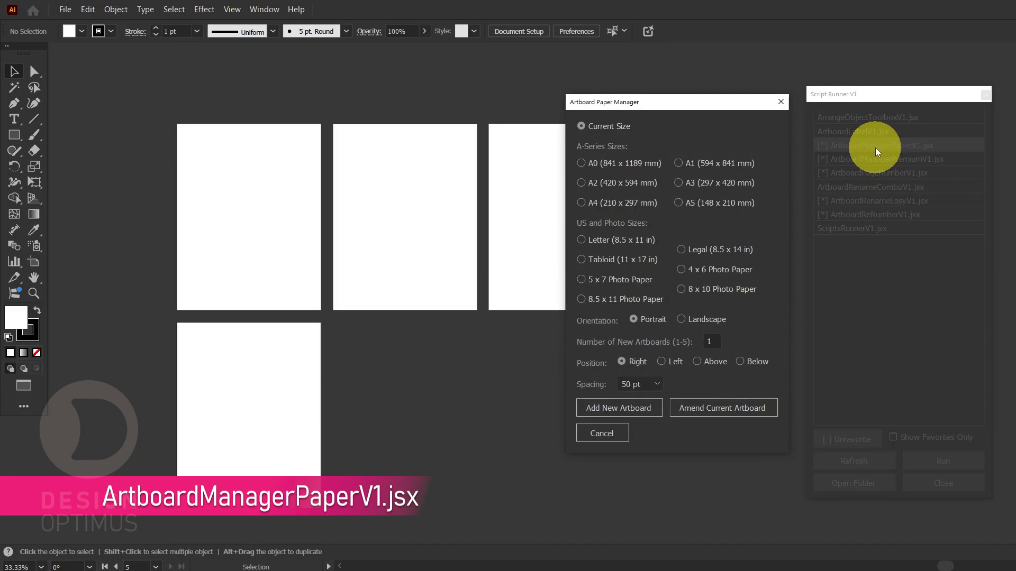
left_click(687, 253)
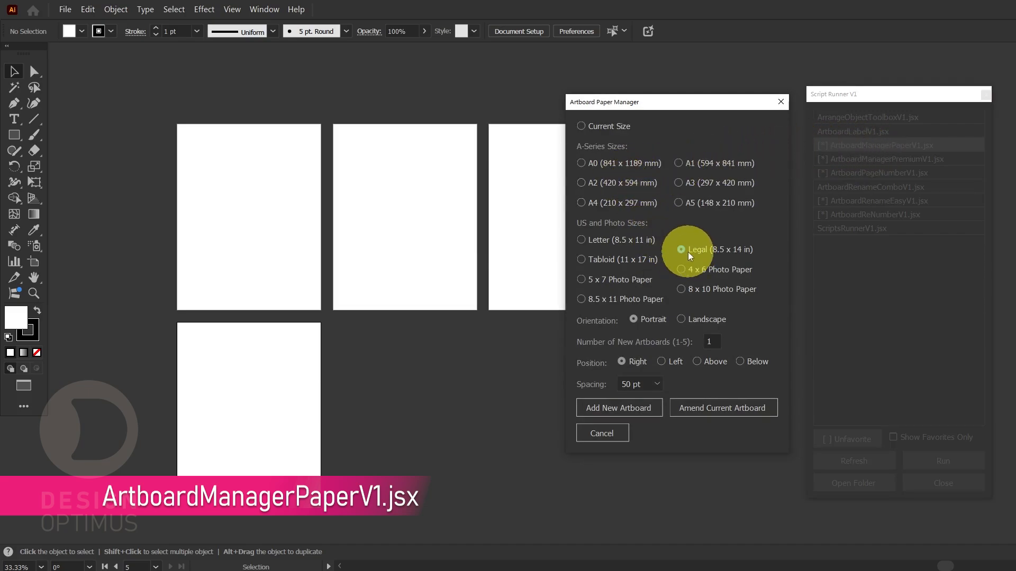
left_click(605, 410)
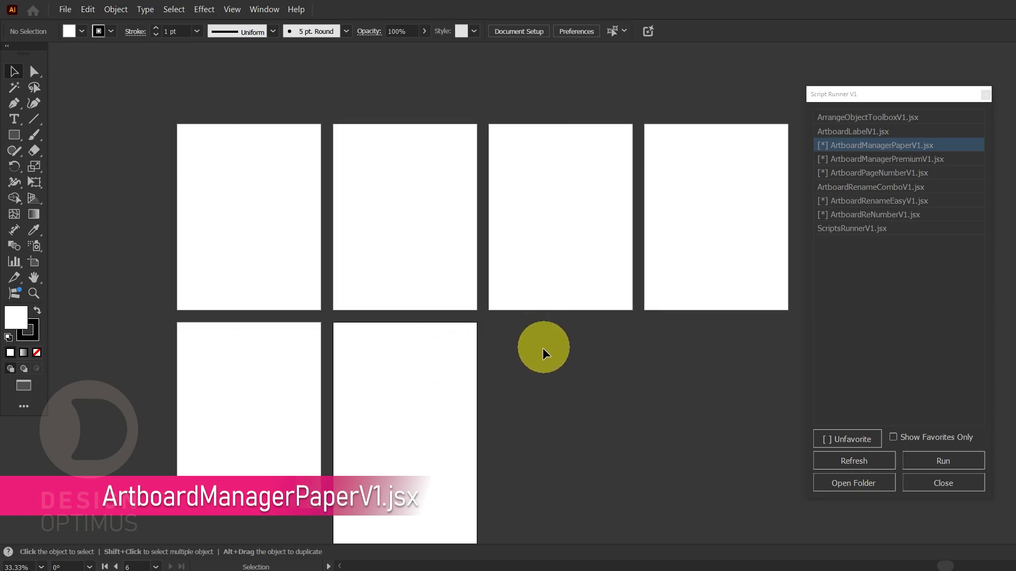
left_click_drag(544, 370, 499, 318)
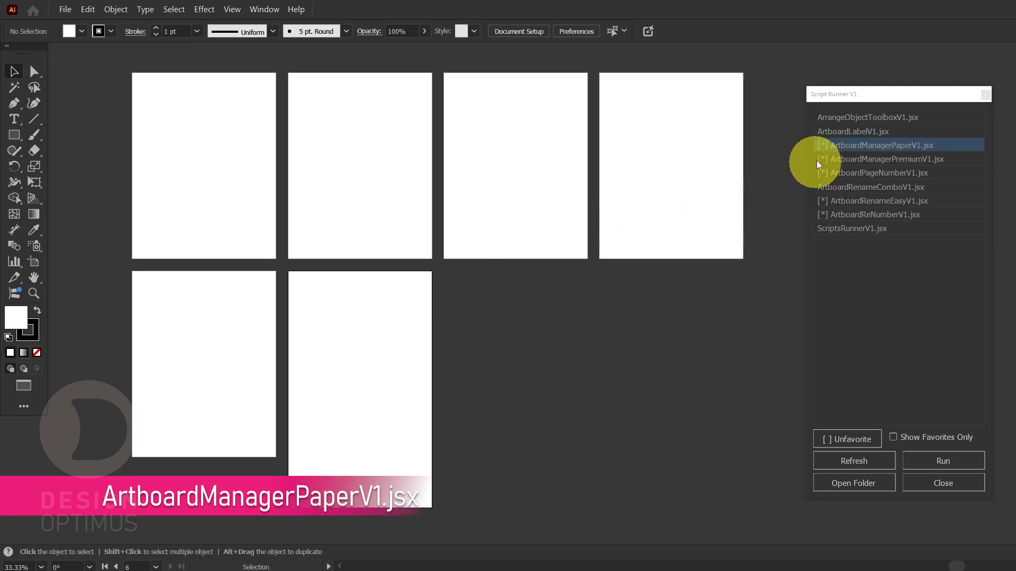
Amend the current Legal artboard to Letter (8.5 x 11 in) in landscape orientation with ArtboardManagerPaperV1.jsx
double_click(845, 146)
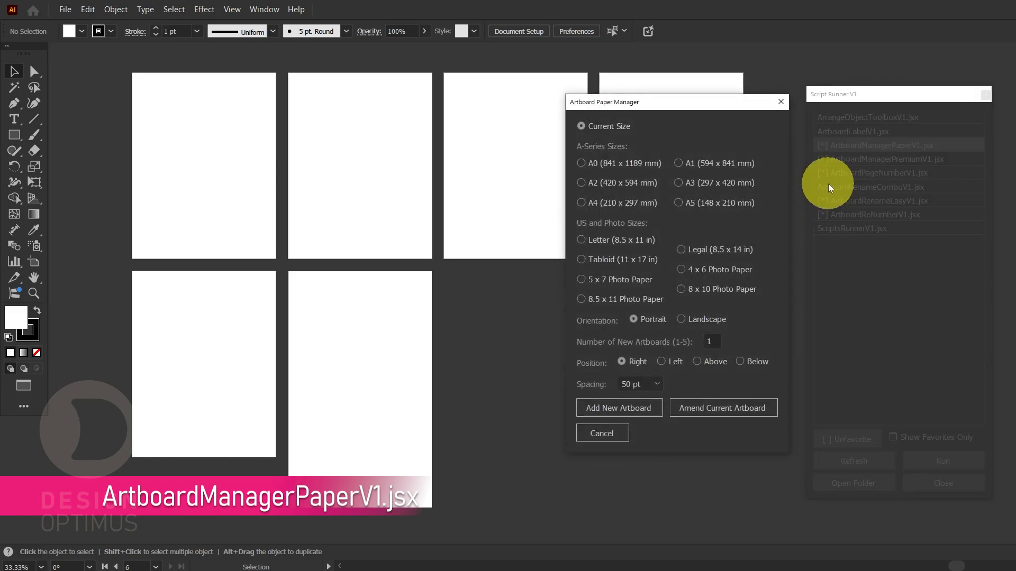
left_click(589, 242)
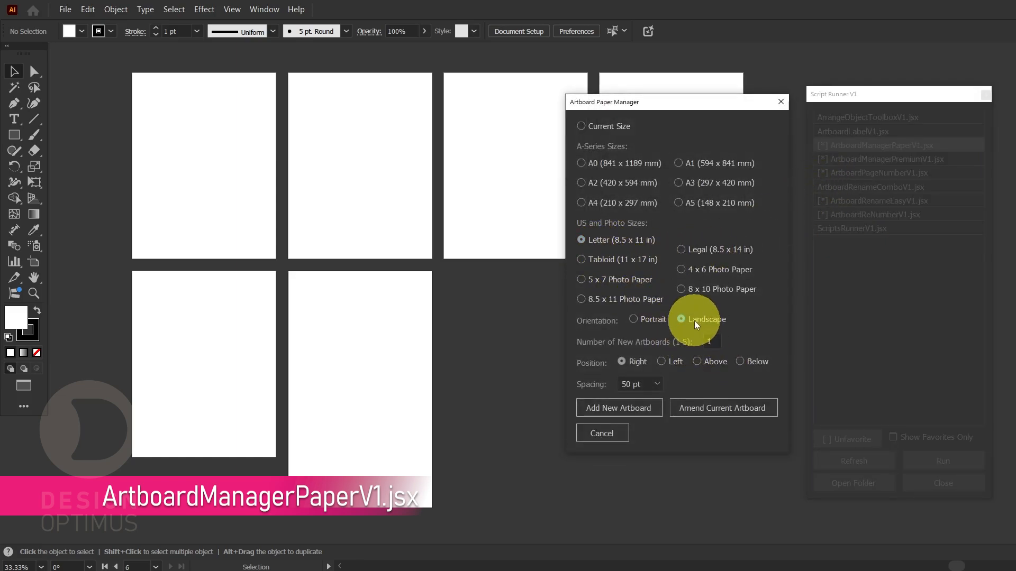
left_click(703, 408)
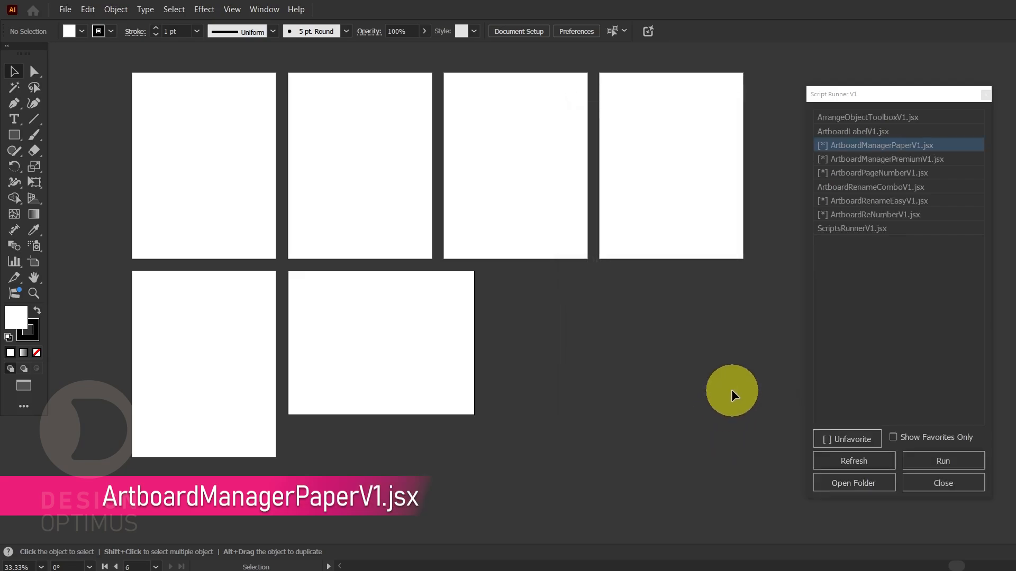
Add one landscape artboard of the current size to the right of the Letter artboard with 100 pt spacing
double_click(894, 144)
left_click(649, 382)
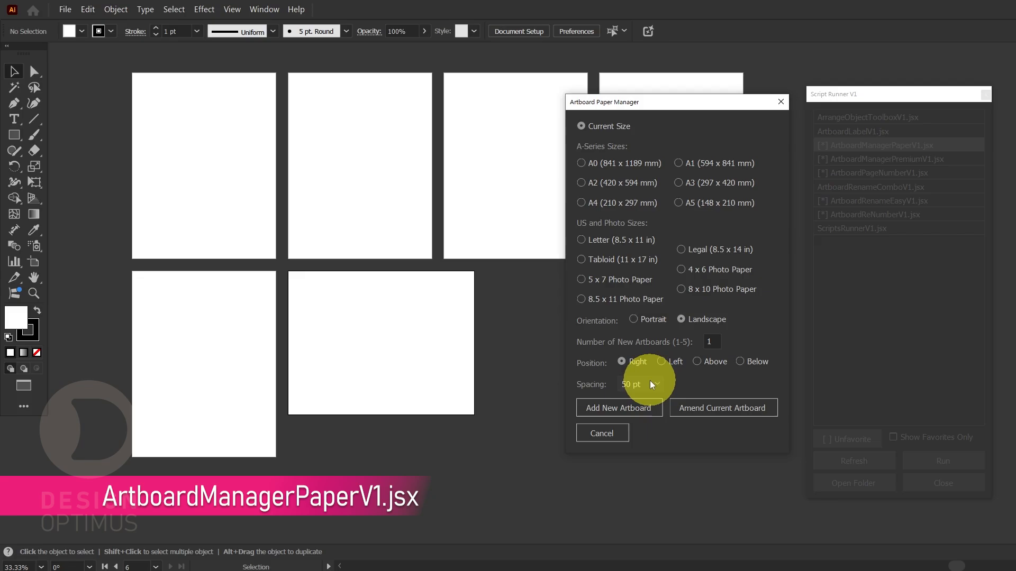
left_click(654, 452)
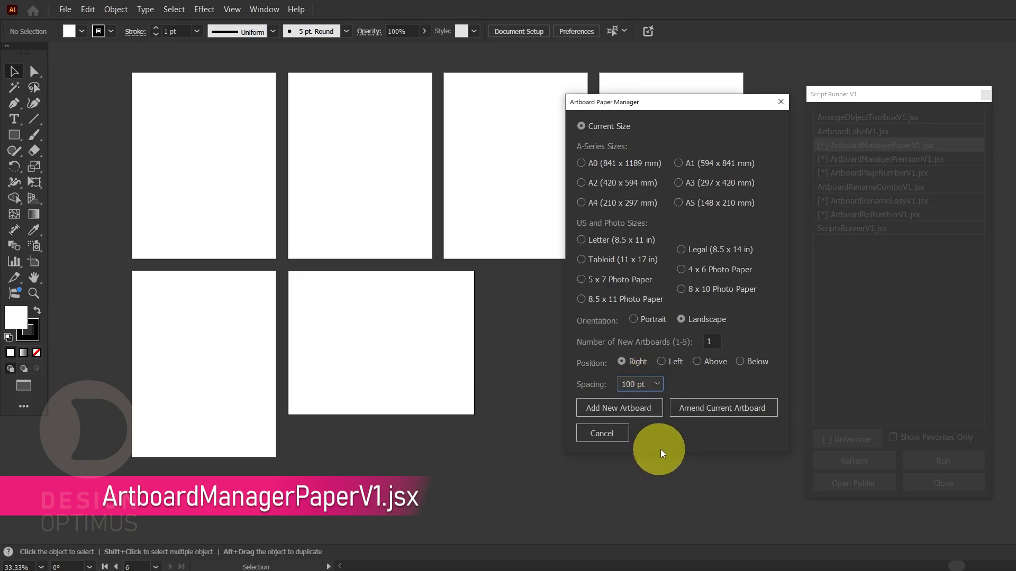
left_click(636, 404)
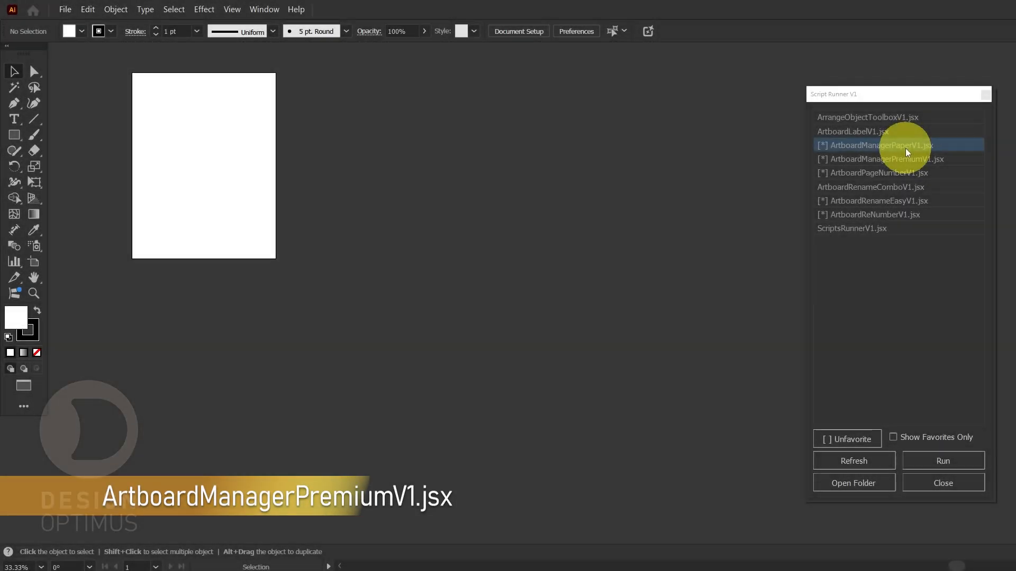
Run ArtboardManagerPremiumV1.jsx in Screen mode and amend the current artboard to the Web (1280 x 1024 px) size
double_click(906, 159)
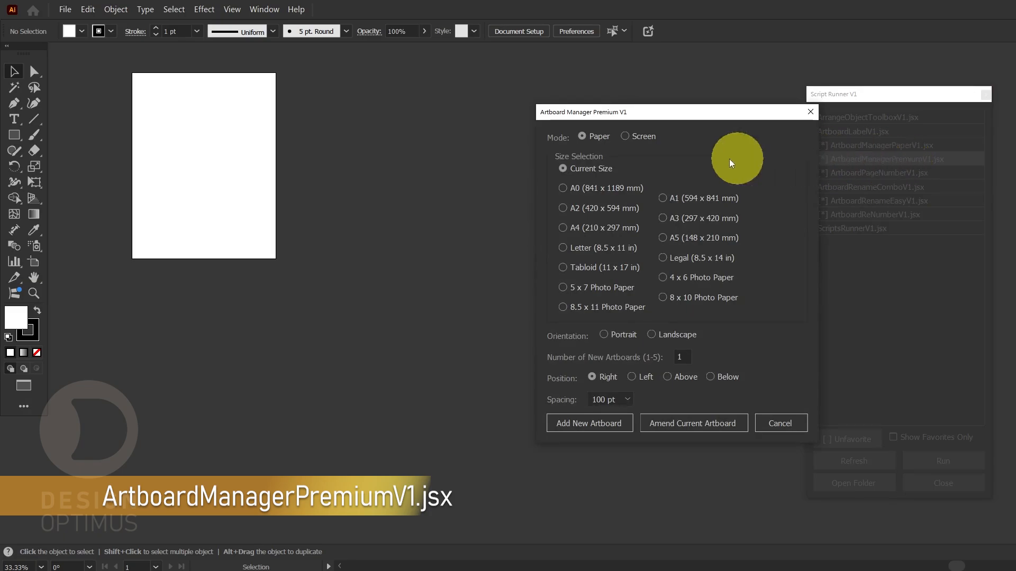
left_click(625, 136)
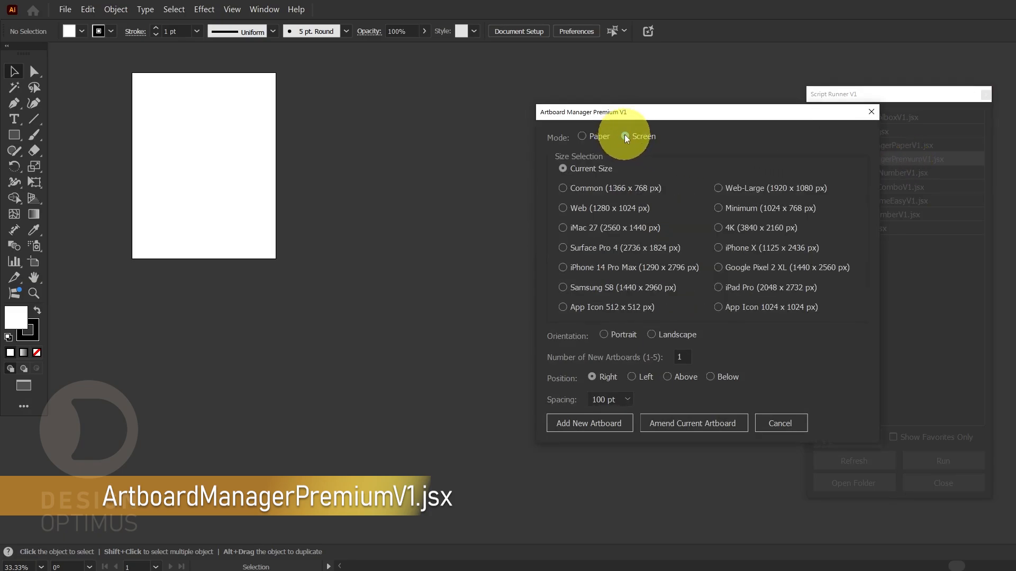
left_click(596, 208)
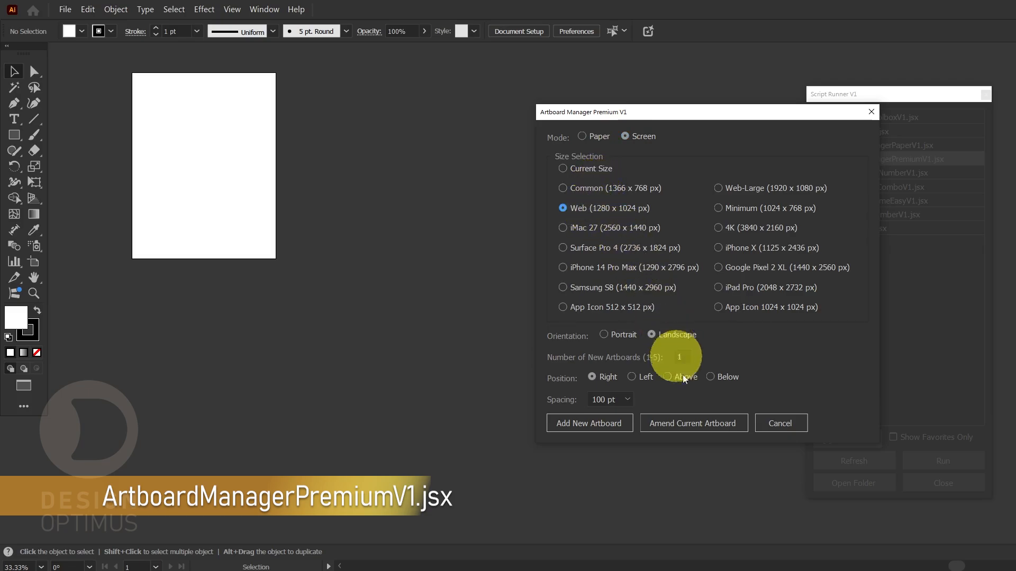
left_click(696, 424)
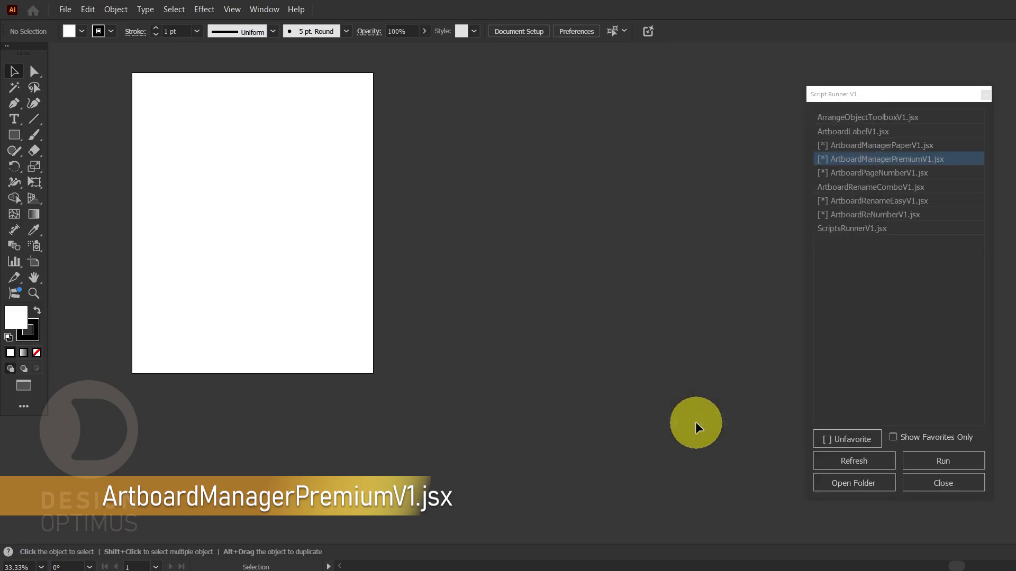
Add a Surface Pro 4 (2736 x 1824 px) screen artboard to the right of the Web-sized artboard with 100 pt spacing
double_click(852, 158)
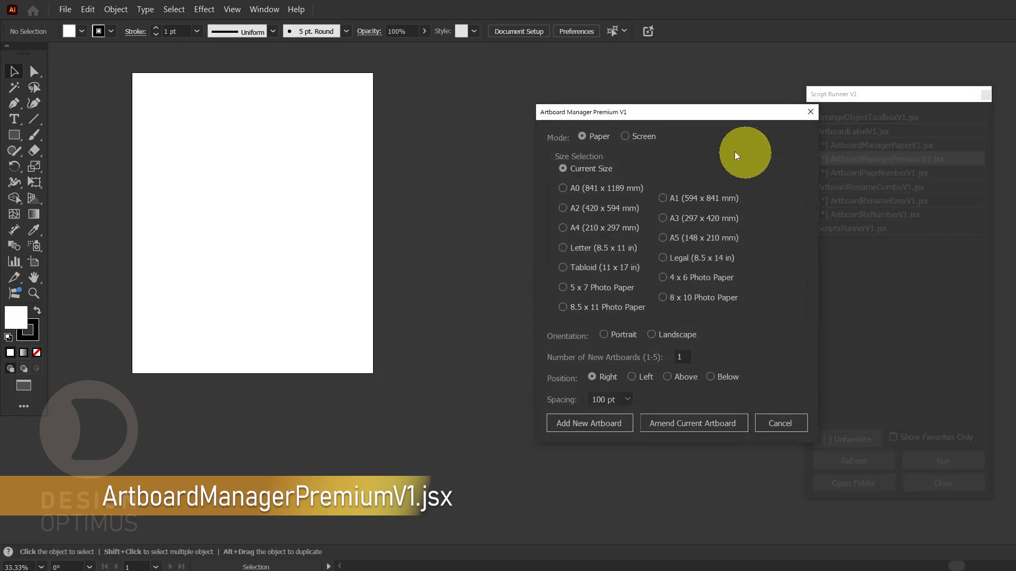
left_click(636, 136)
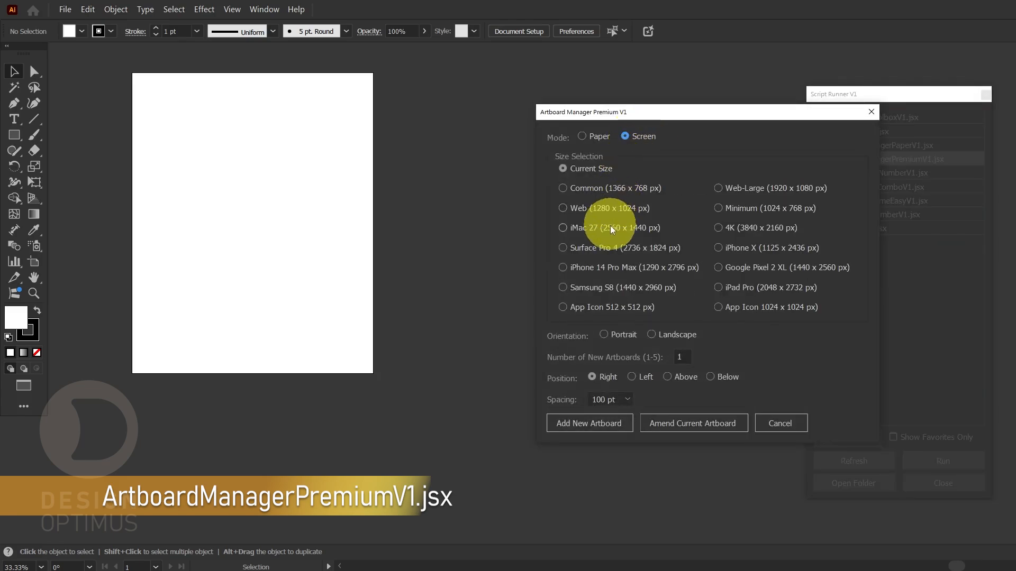
left_click(610, 249)
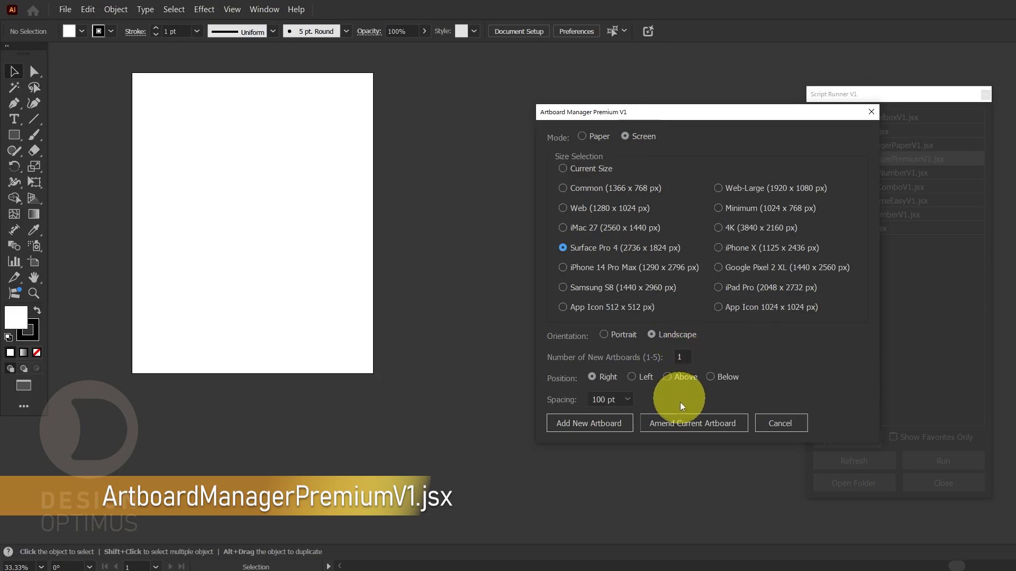
left_click(598, 425)
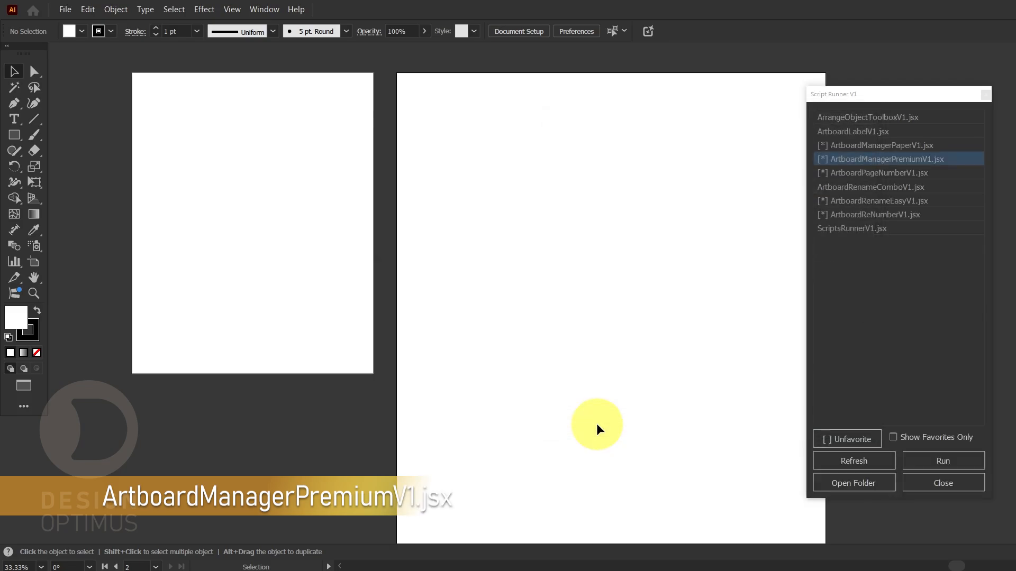
scroll(307, 242, "down", 2)
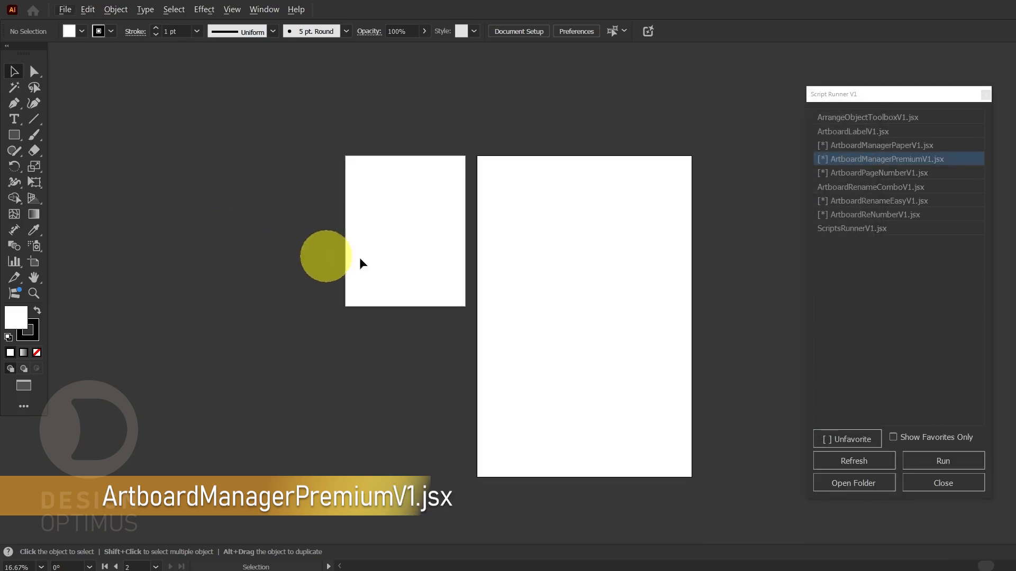
key("space")
left_click_drag(576, 268, 383, 217)
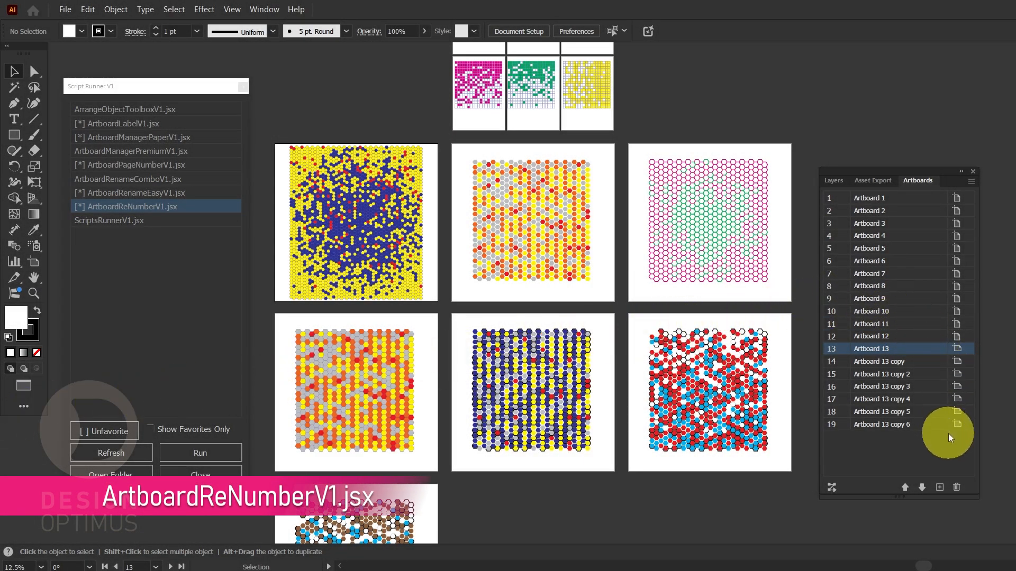
Check the artboard numbers and names in artboard editing mode and return to the Selection tool
left_click(525, 30)
left_click(780, 171)
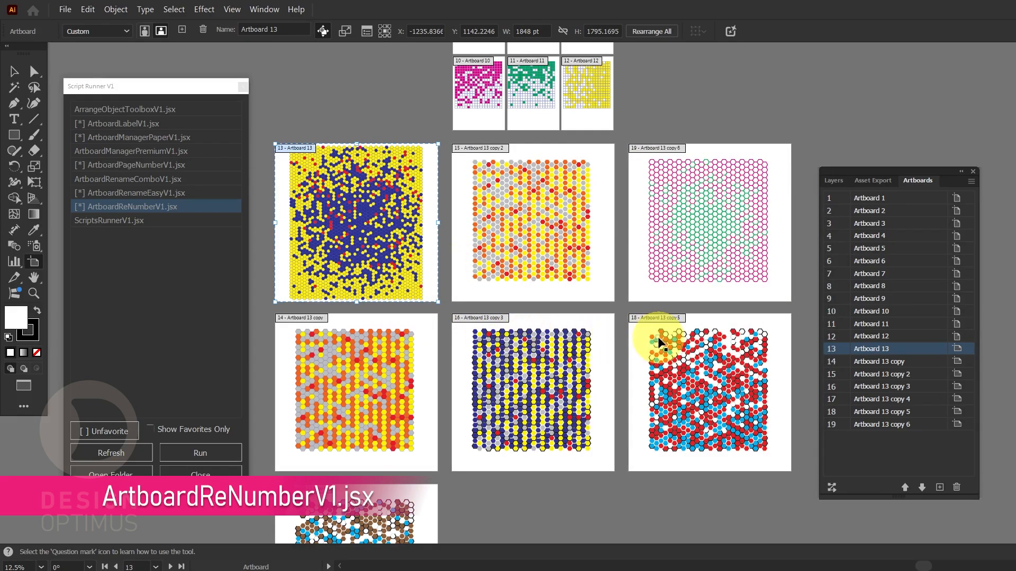
left_click(15, 71)
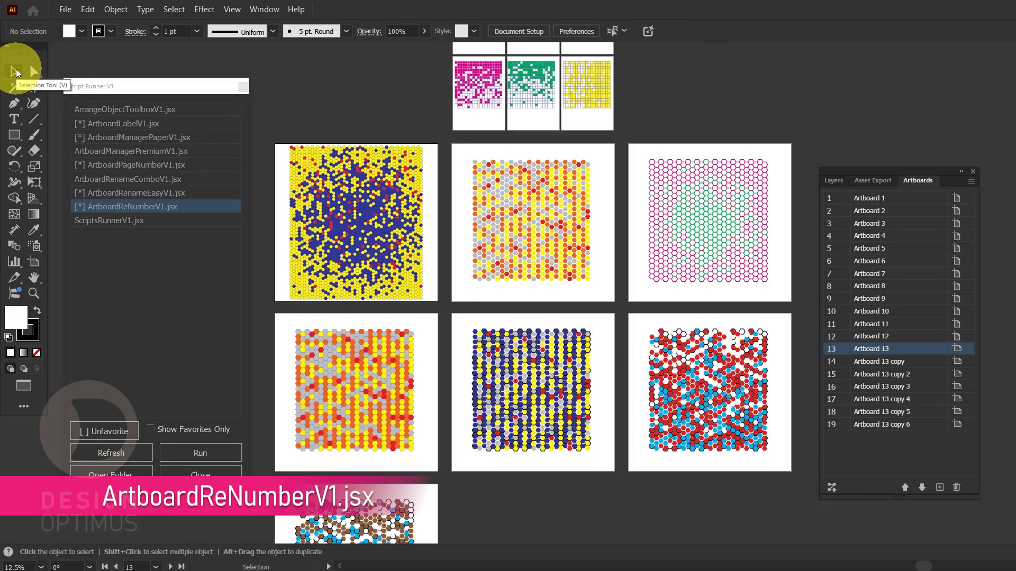
Run ArtboardReNumberV1.jsx to rename all artboards with the prefix Hexagon in Left to Right (Zigzag) order
double_click(145, 205)
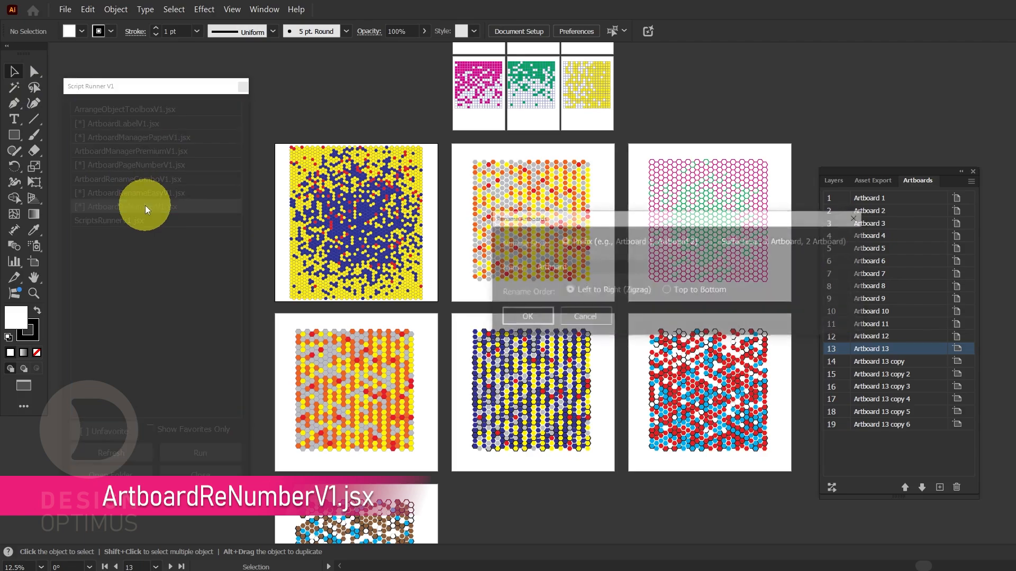
left_click_drag(581, 264, 507, 264)
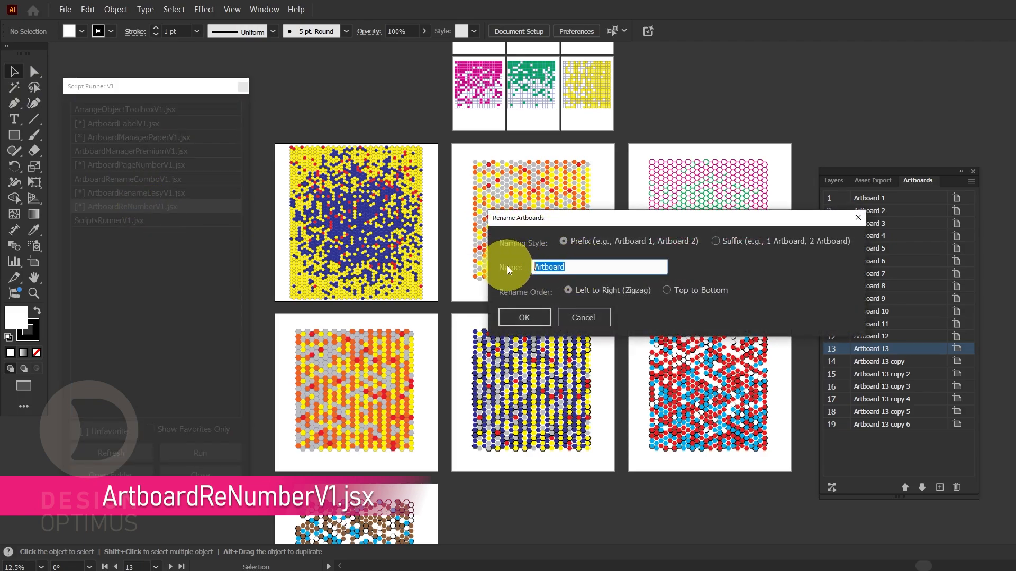
type("Hexagon")
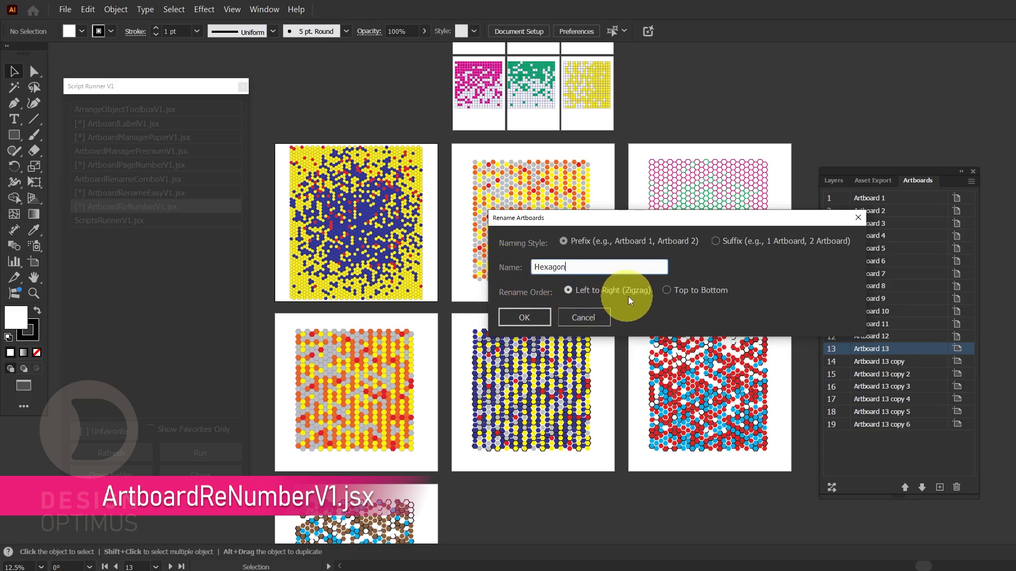
left_click(538, 319)
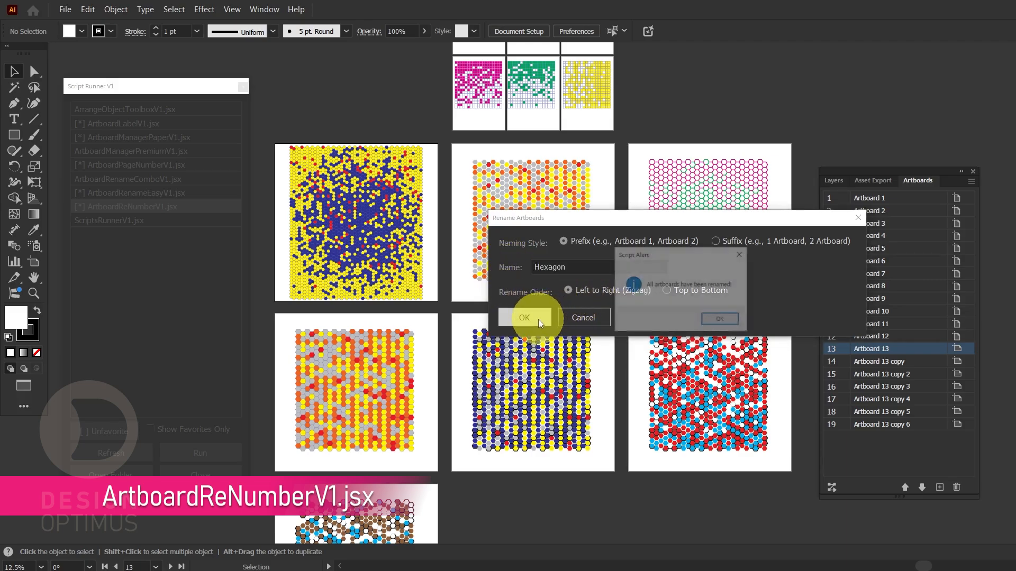
left_click(715, 321)
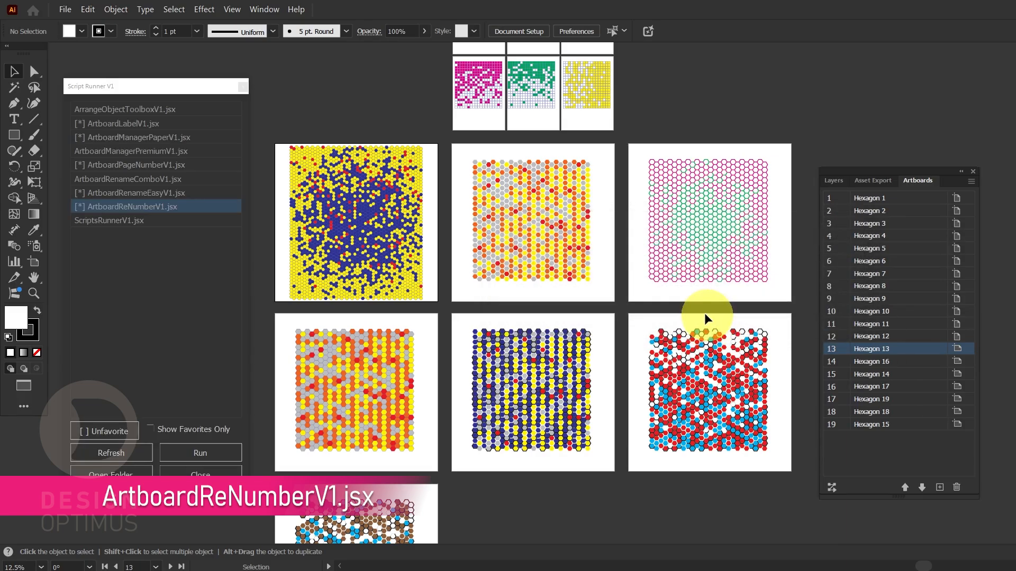
Examine the renamed artboards' labels in artboard editing mode and select the artboard Hexagon 14
left_click(521, 31)
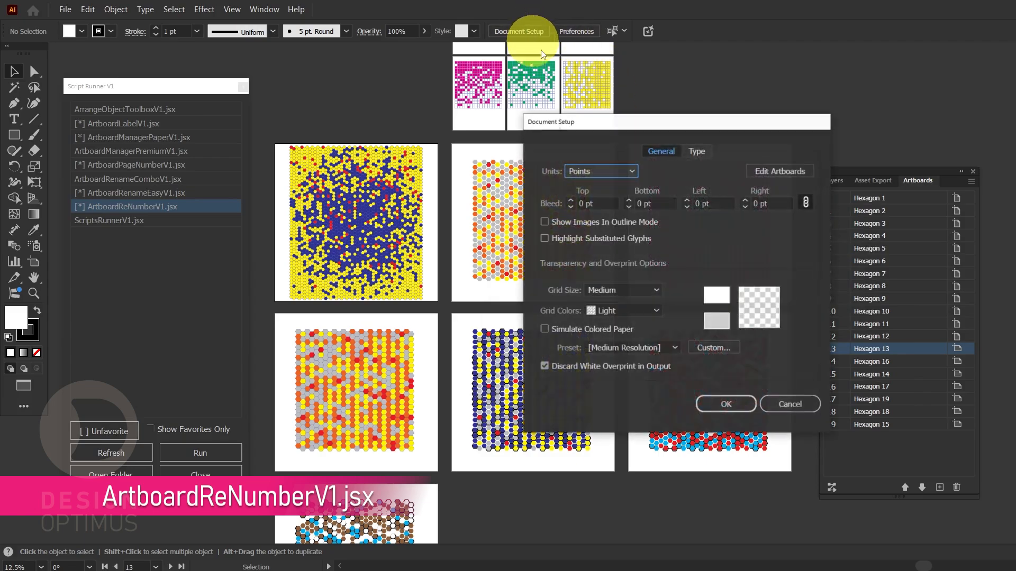
left_click(767, 173)
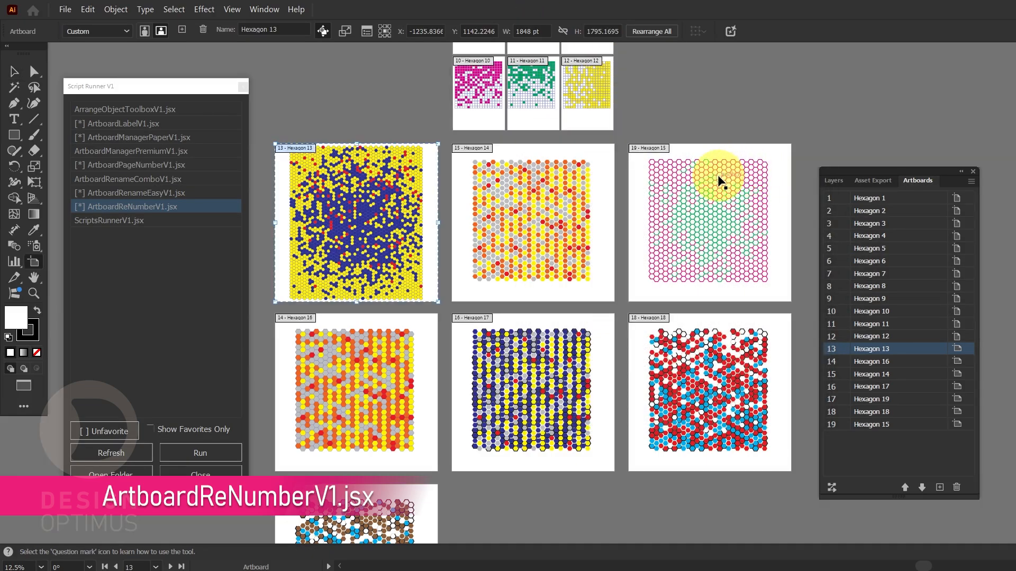
left_click(899, 374)
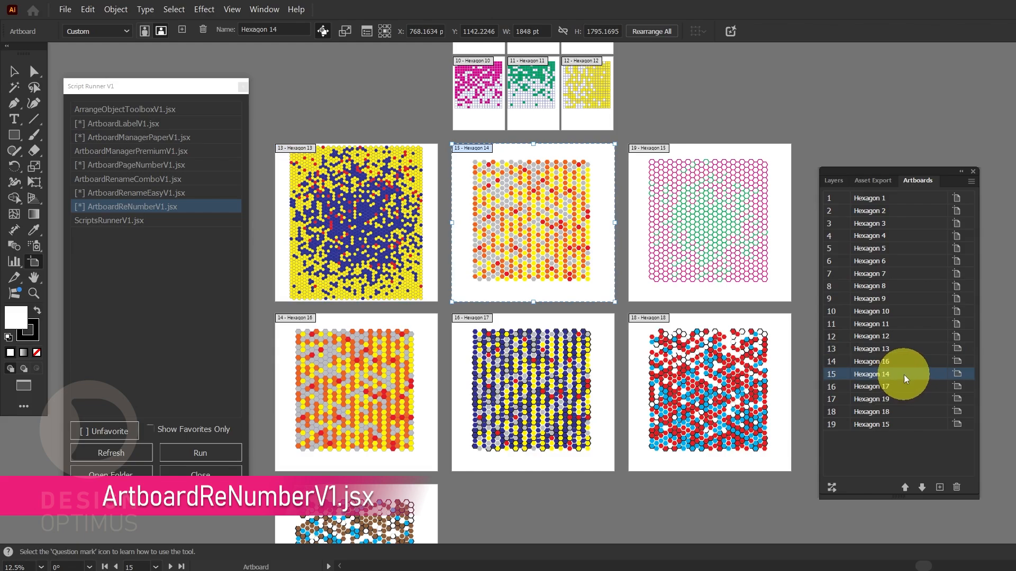
Reorder the artboards in the list so Hexagon 14 through Hexagon 19 follow numerical order, and return to the Selection tool
left_click_drag(904, 361, 901, 360)
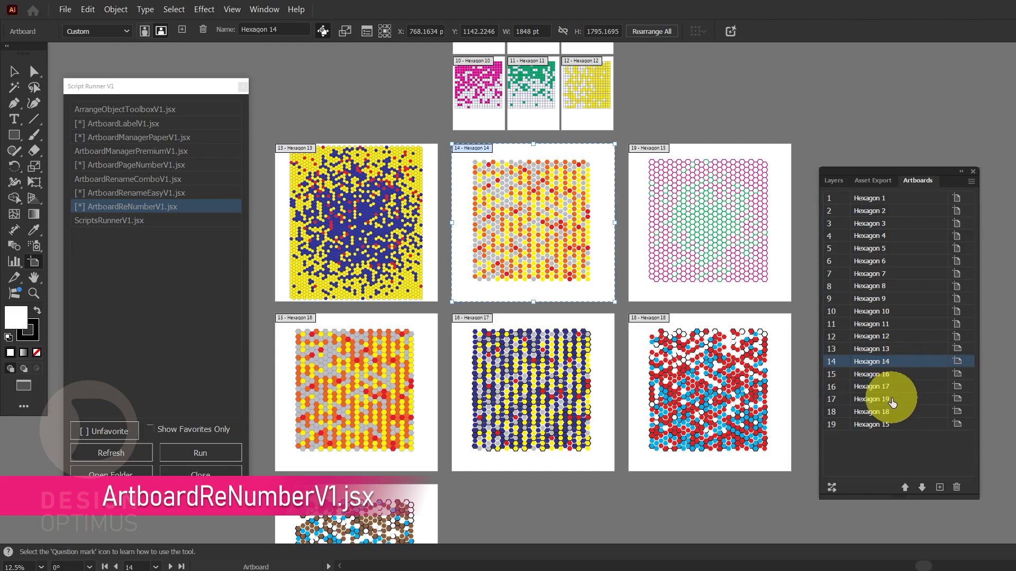
left_click(890, 434)
left_click_drag(900, 426, 900, 374)
left_click(890, 424)
left_click_drag(889, 424, 892, 410)
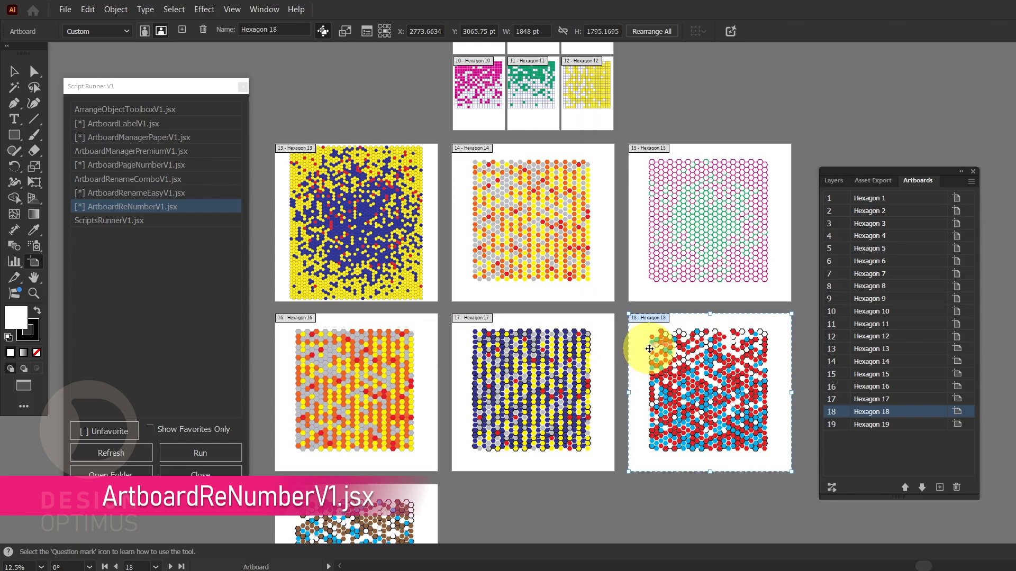
left_click(17, 74)
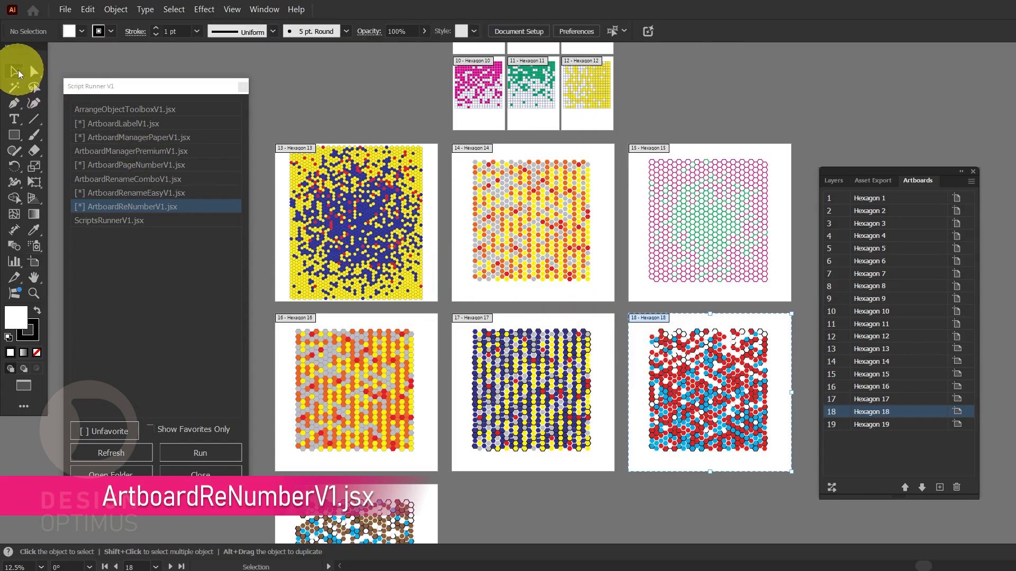
Run ArtboardReNumberV1.jsx to rename all artboards with the prefix My Art in Left to Right (Zigzag) order
double_click(178, 207)
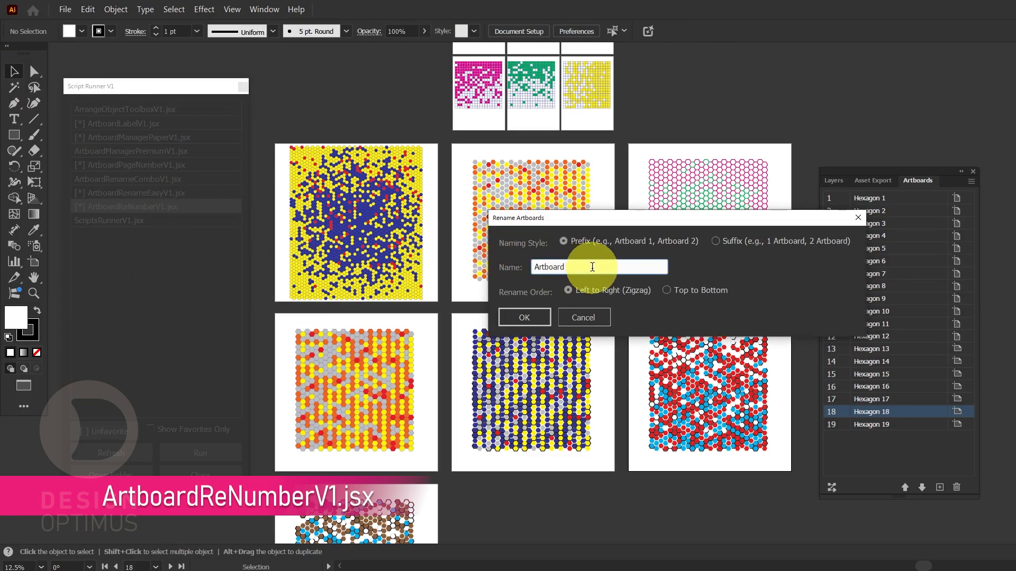
left_click_drag(592, 267, 500, 262)
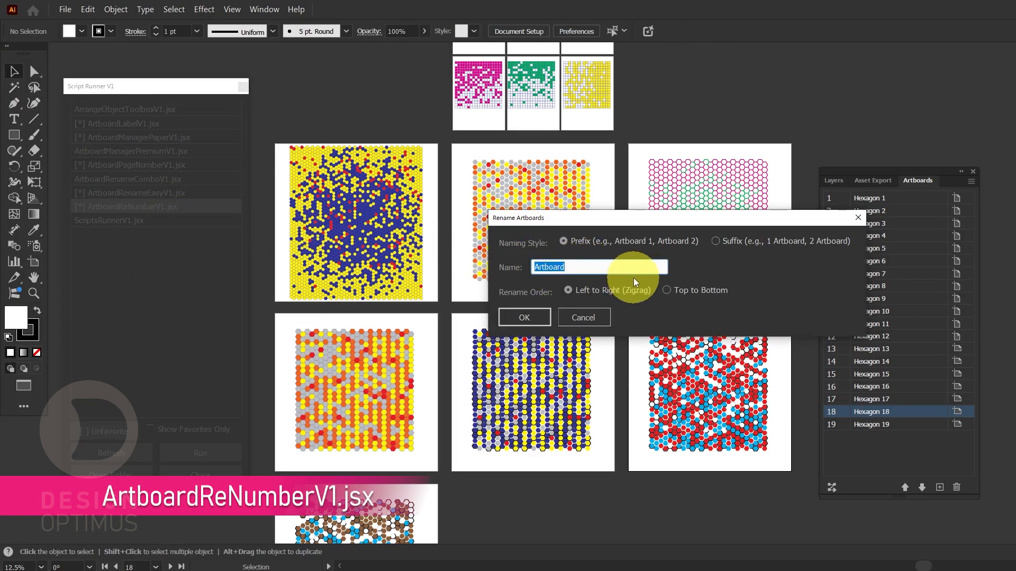
type("My Art")
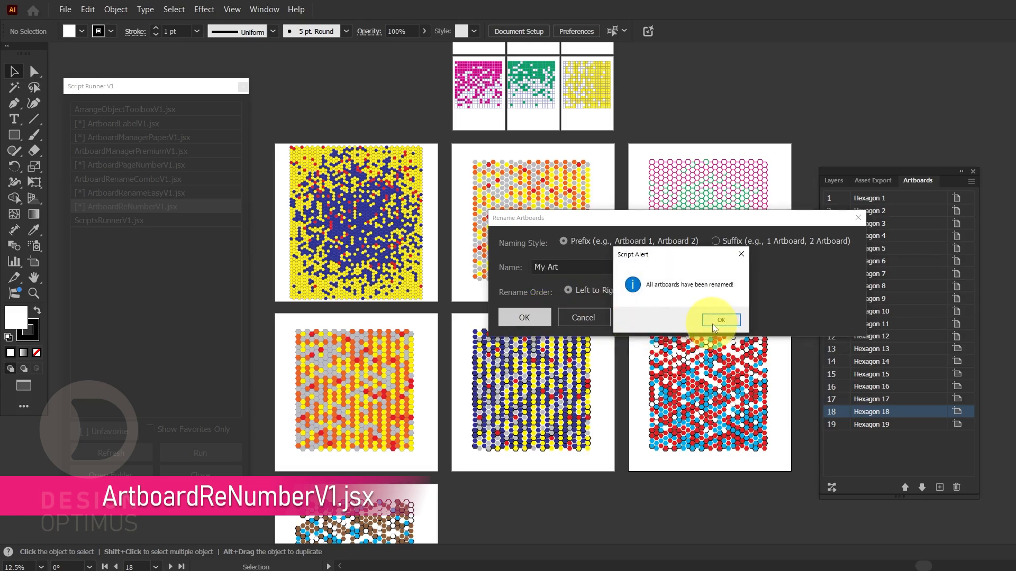
left_click(722, 320)
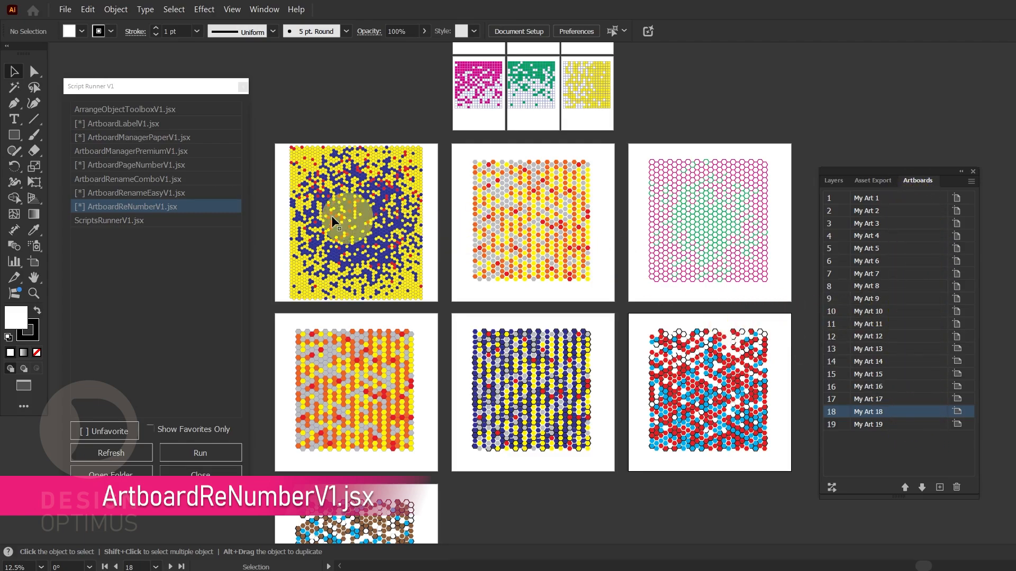
Run ArtboardReNumberV1.jsx with the Suffix naming style and the name Art in Left to Right (Zigzag) order
left_click(165, 210)
double_click(164, 211)
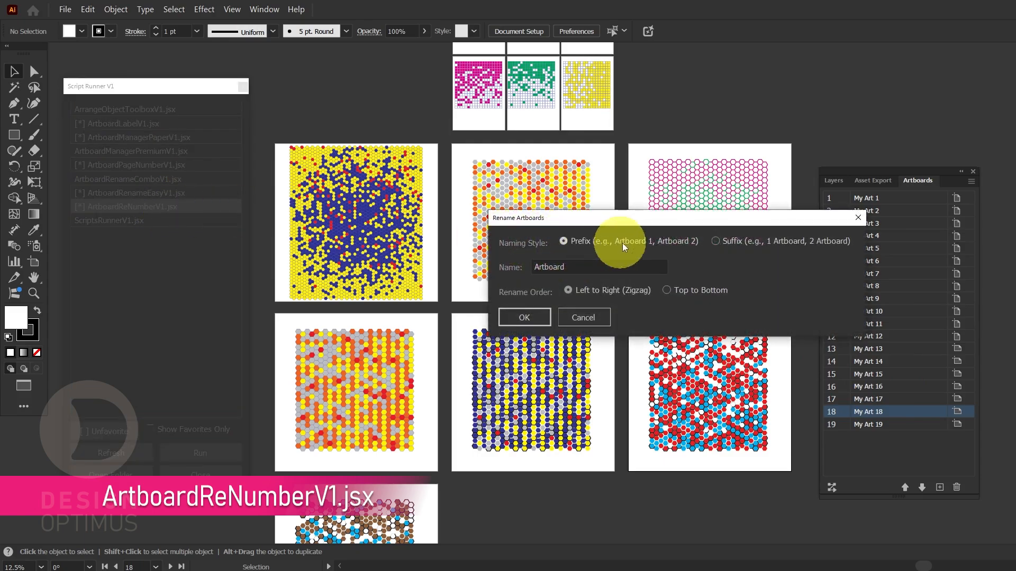
left_click(715, 241)
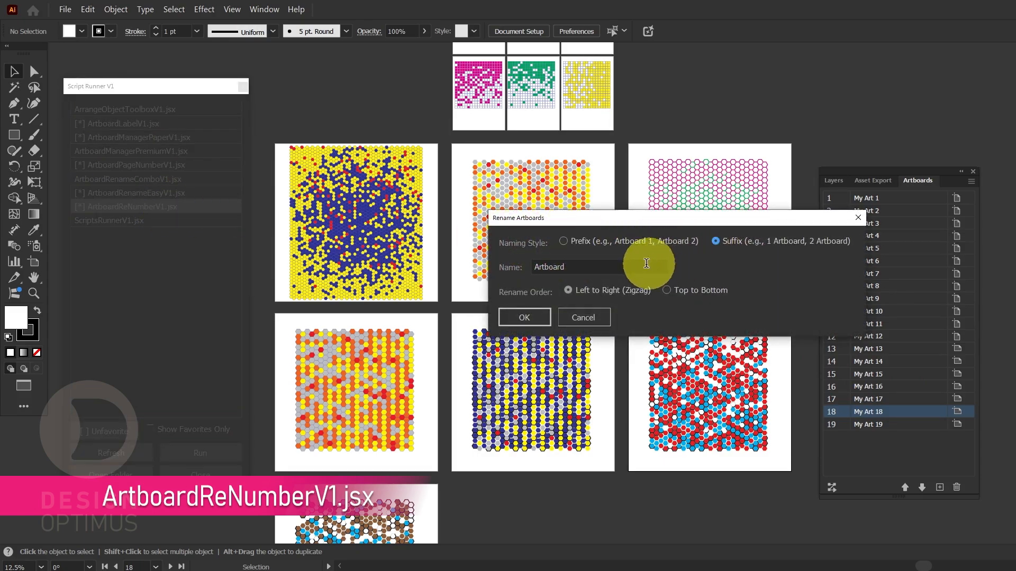
double_click(583, 267)
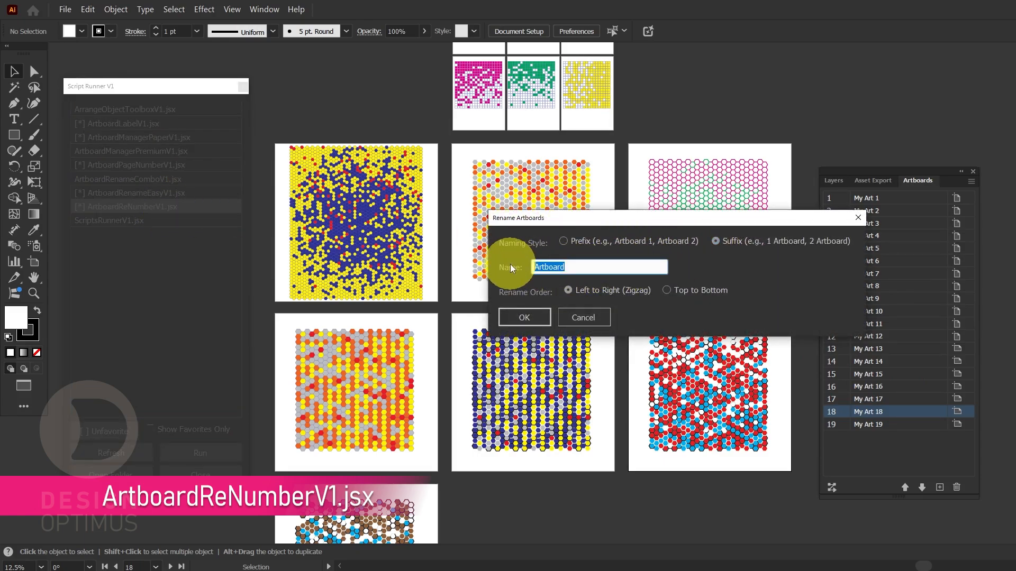
type("Art")
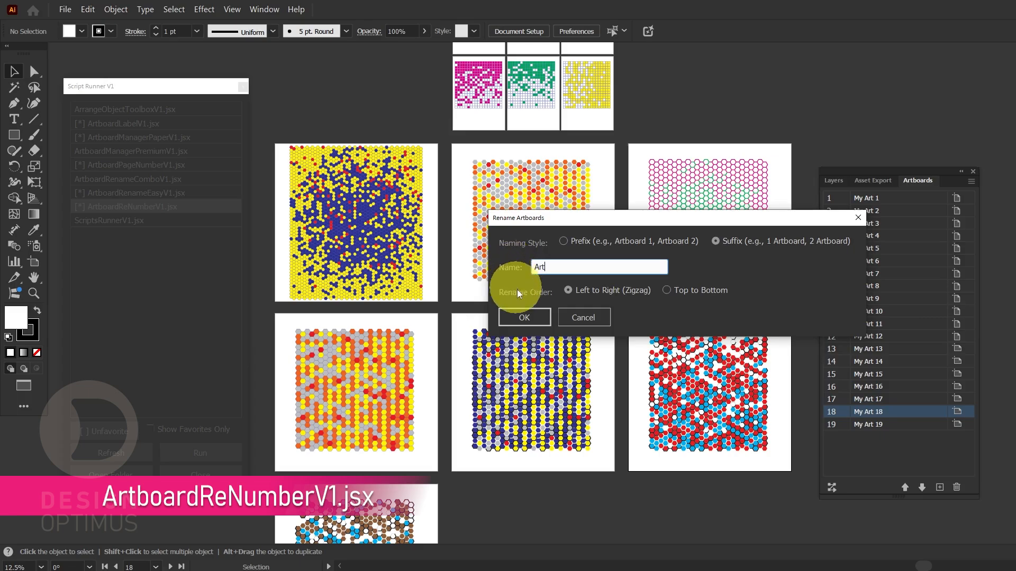
left_click(538, 317)
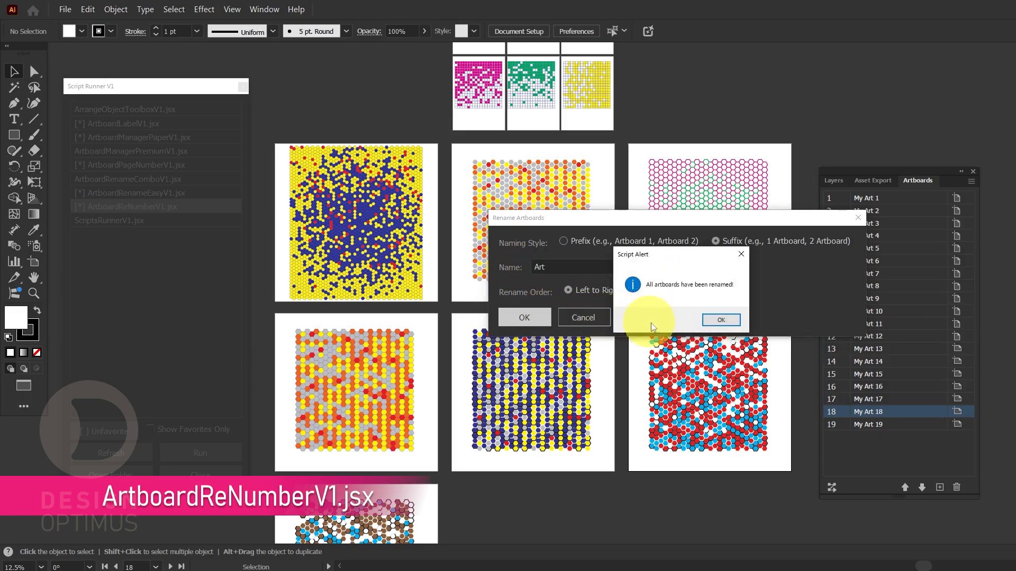
left_click(725, 320)
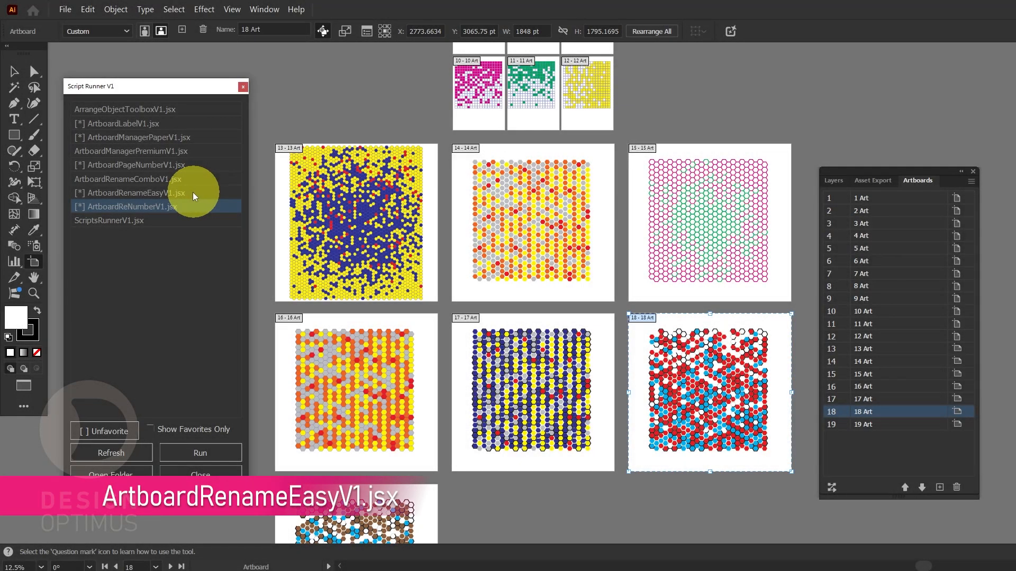
Run ArtboardRenameEasyV1.jsx and paste the list of new artboard names, ending with Hexagon 19 - Bronze Light Blue White
left_click(193, 192)
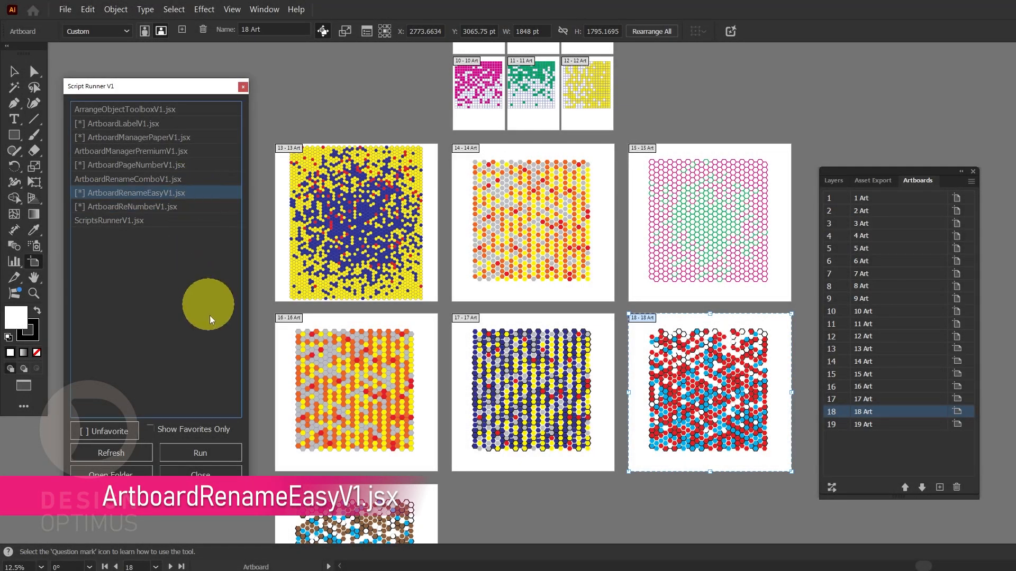
left_click(215, 456)
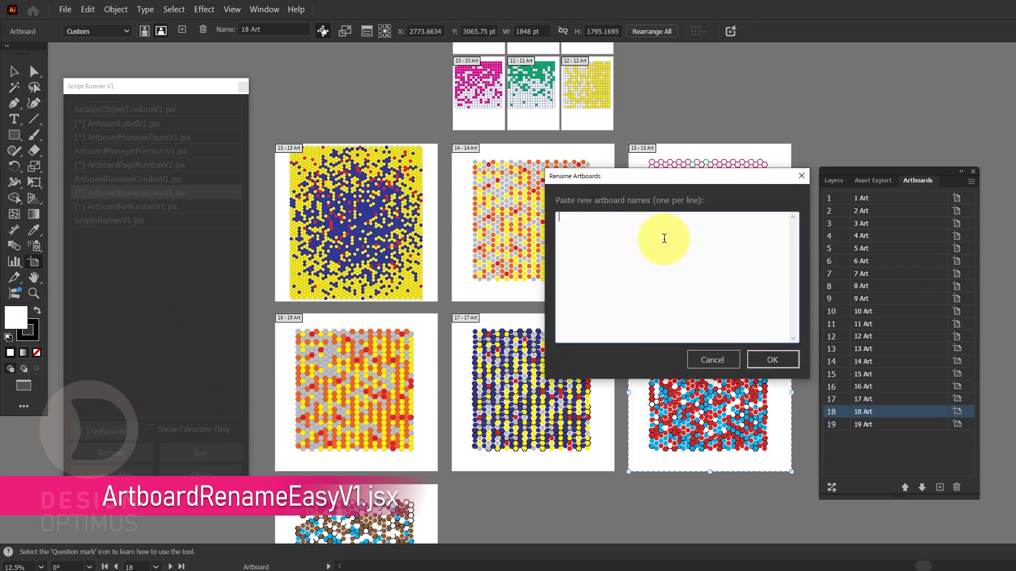
type("Hexagon 1 Hexagon 2 Hexagon 3 Hexagon 4 Hexagon 5 Hexagon 6 Hexagon 7 Hexagon 8 Hexagon 9 Hexagon 10 Hexagon 11 Hexagon 12 Hexagon 13 - Red Blue Yellow Hexagon 14 - Red Blue Yellow Hexagon 15 - Green Pink Outline Hexagon 16 - Orange Yellow Gray Hexagon 17 - Blue Red Gray Black Yellow Hexagon 18 - Light Blue Red White Hexagon 19 - Maroon Light Blue White")
mouse_move(791, 281)
left_mouse_down()
mouse_move(792, 237)
mouse_move(797, 284)
left_mouse_up()
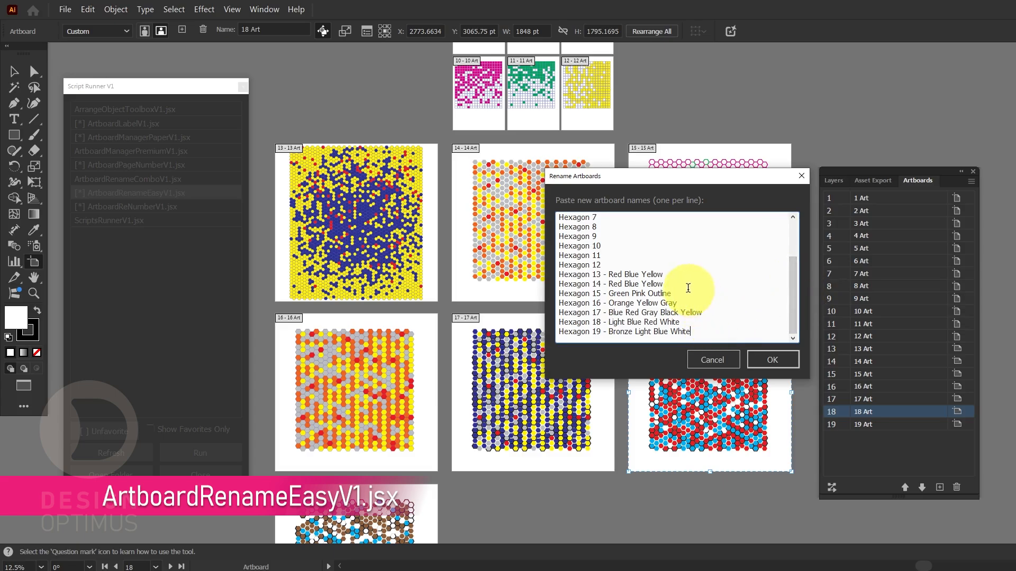
left_click(776, 362)
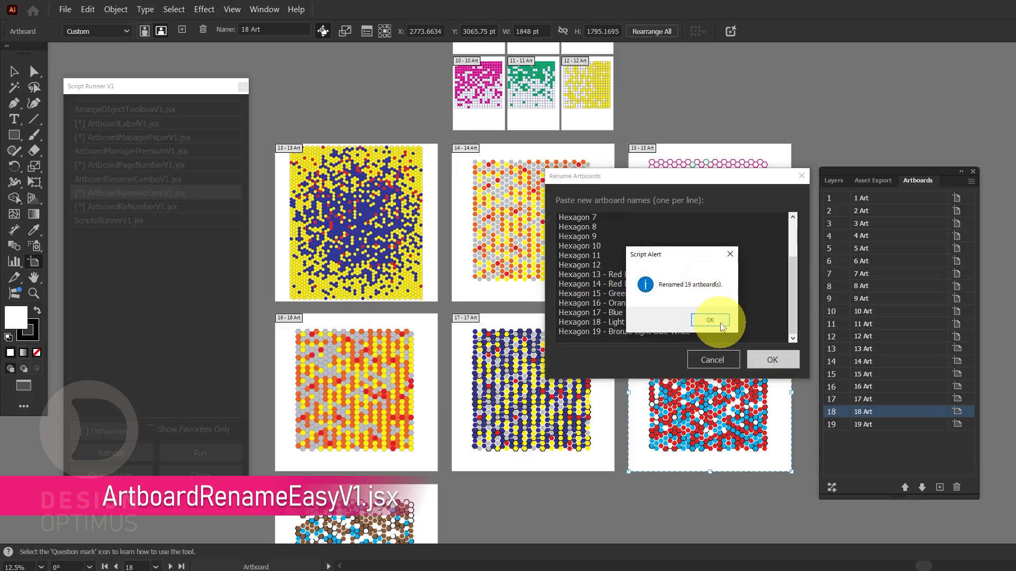
left_click(721, 322)
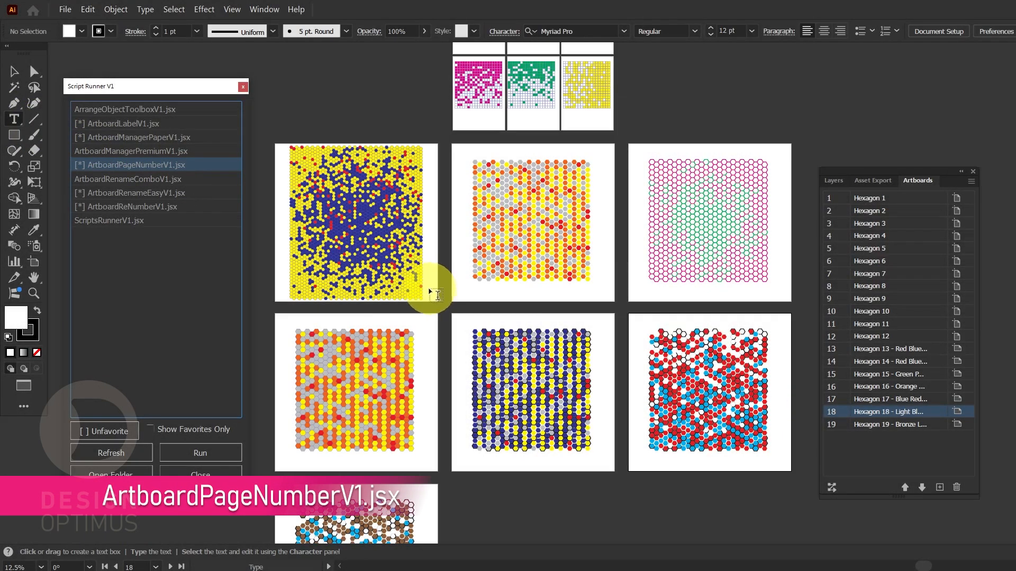
Place the text 1 near the lower-right corner of the Hexagon 13 artboard and scale it to about 184.6 pt
left_click(429, 286)
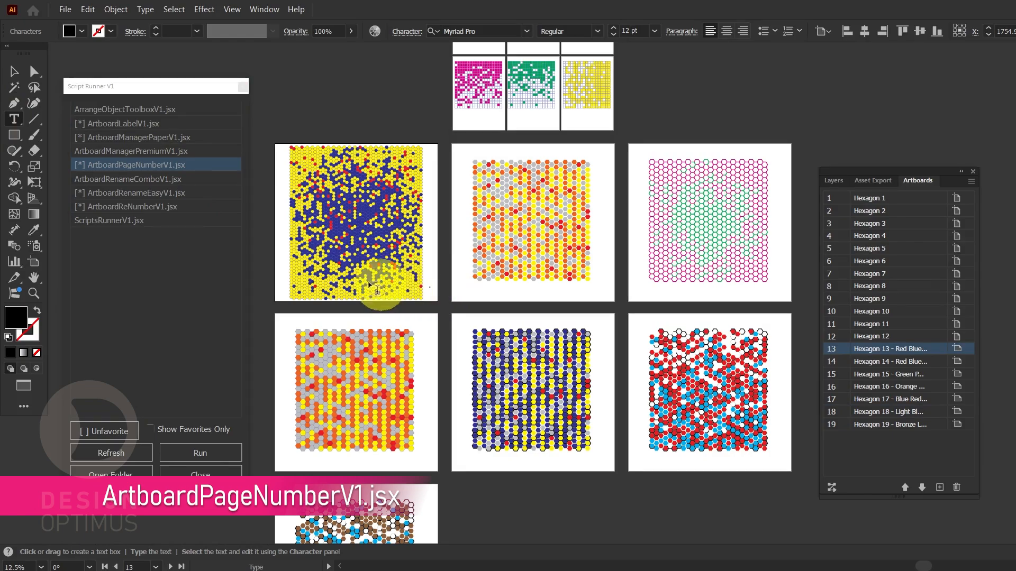
left_click(15, 71)
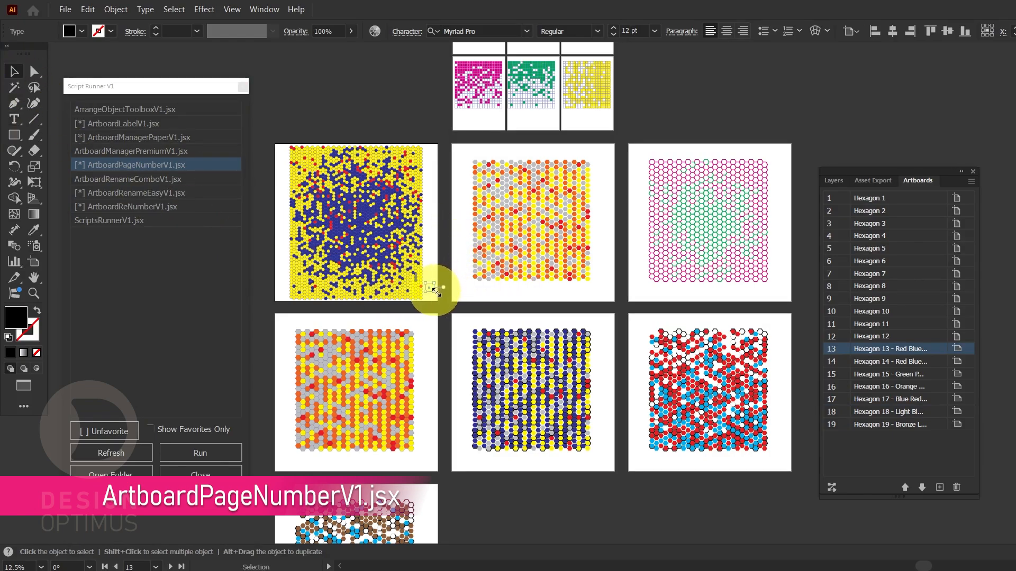
mouse_move(435, 291)
left_mouse_down()
mouse_move(513, 363)
mouse_move(421, 282)
left_mouse_up()
left_click(432, 292)
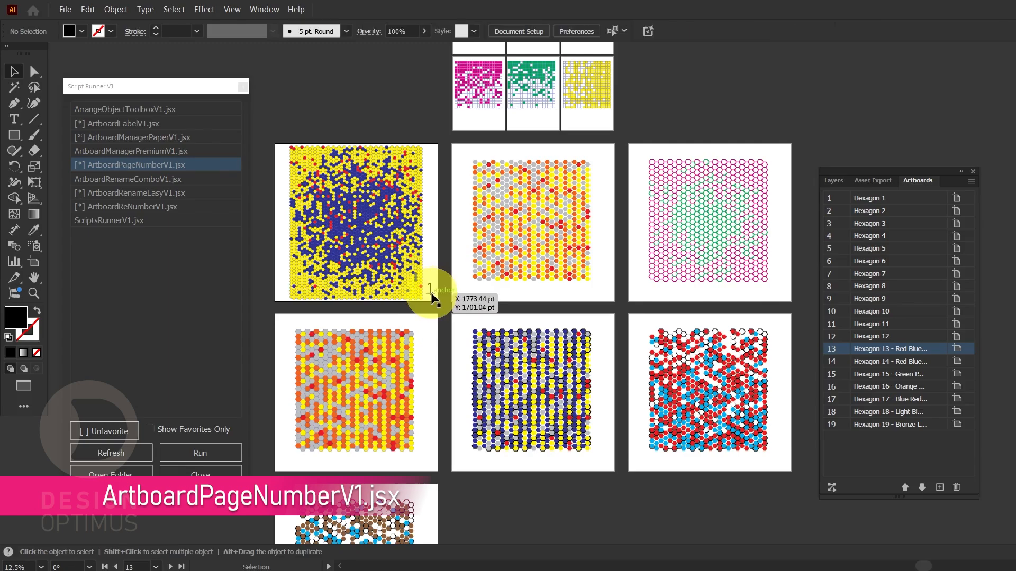
Run ArtboardPageNumberV1.jsx on the page number 1, continuing from the selected number with the format Same as selected
left_click(431, 292)
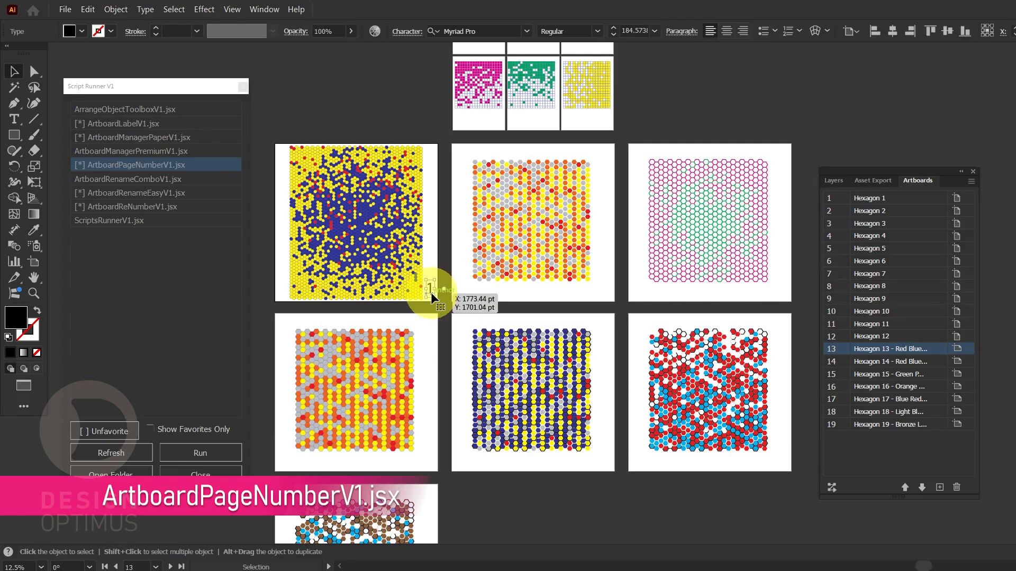
double_click(132, 166)
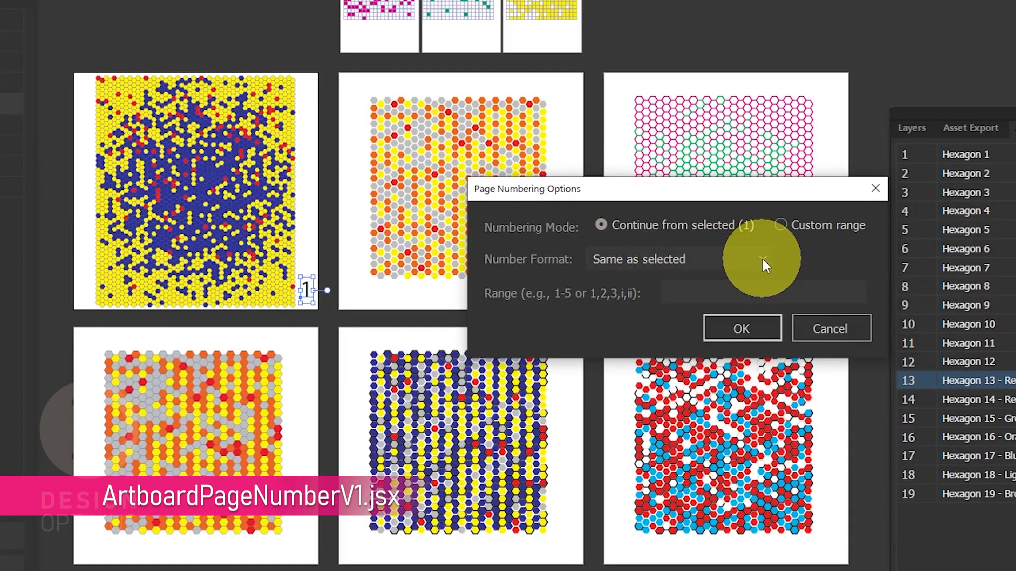
left_click(735, 328)
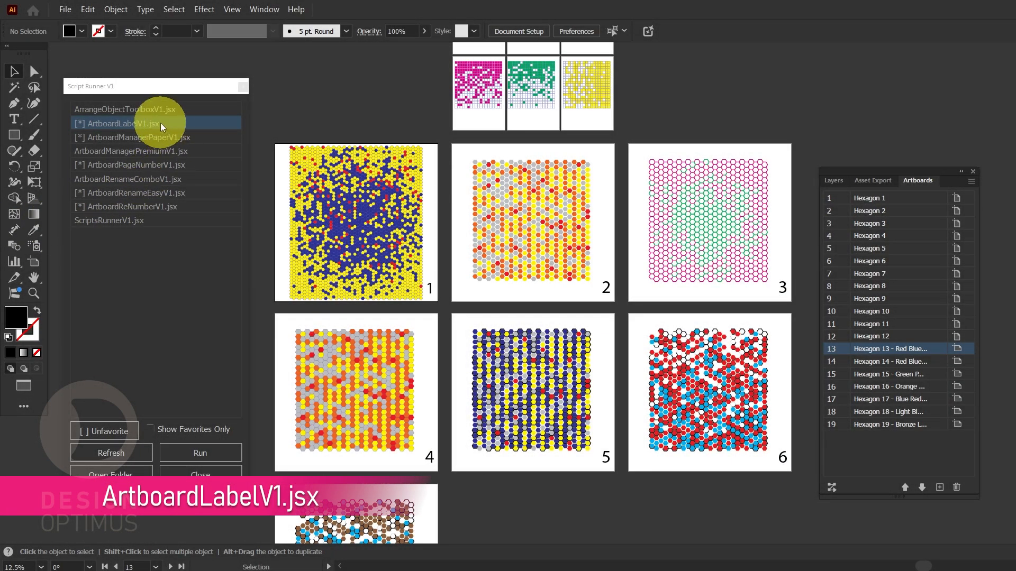
Run ArtboardLabelV1.jsx to add artboard labels Inside Artboard with Bottom Left alignment, without dimensions
left_click(160, 123)
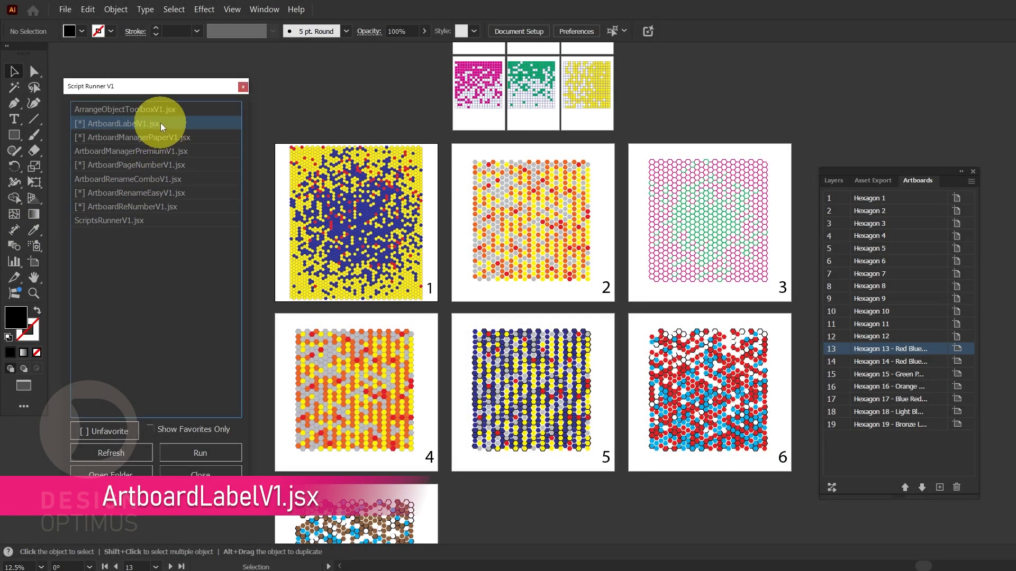
left_click(220, 456)
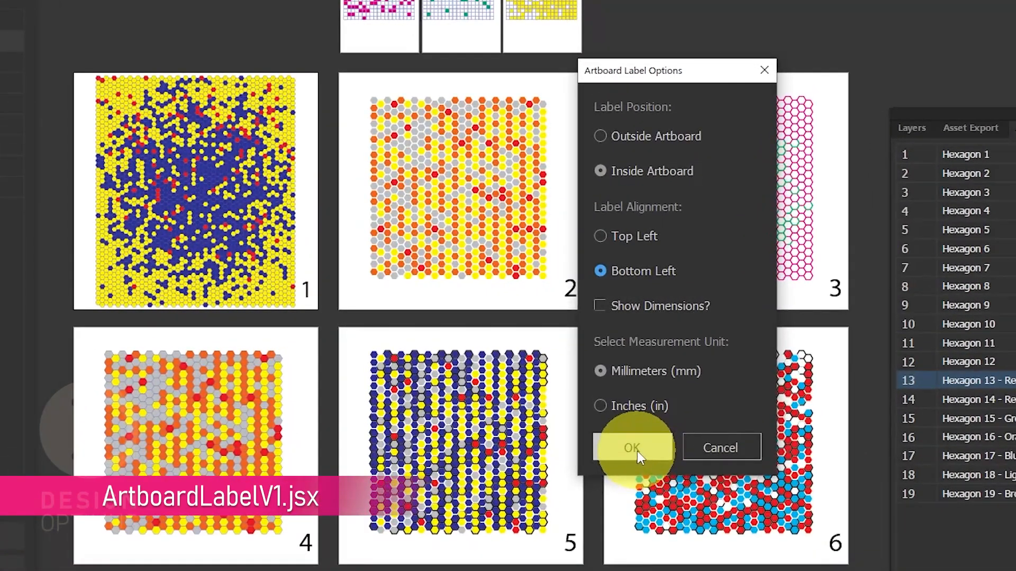
left_click(647, 393)
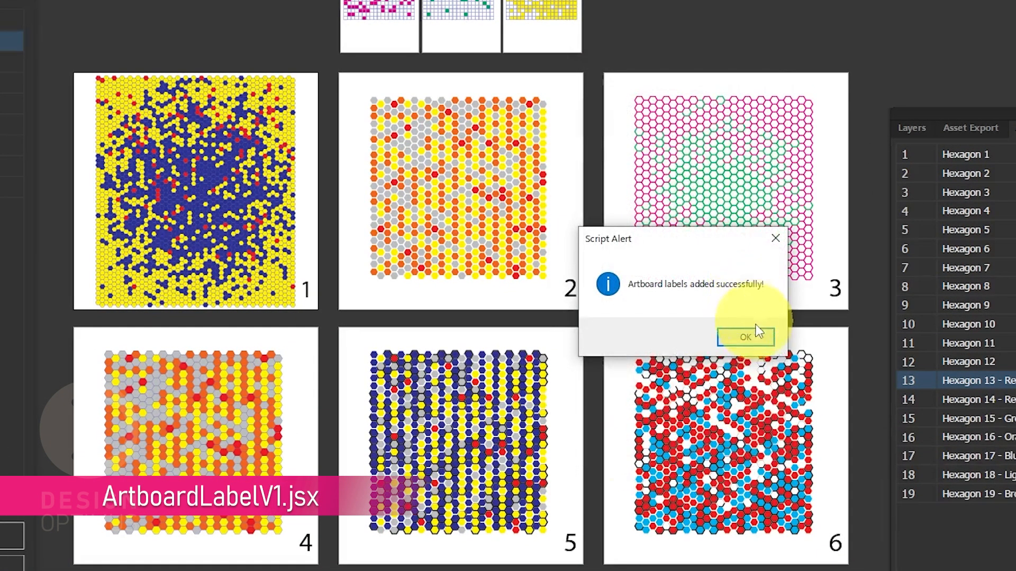
left_click(758, 337)
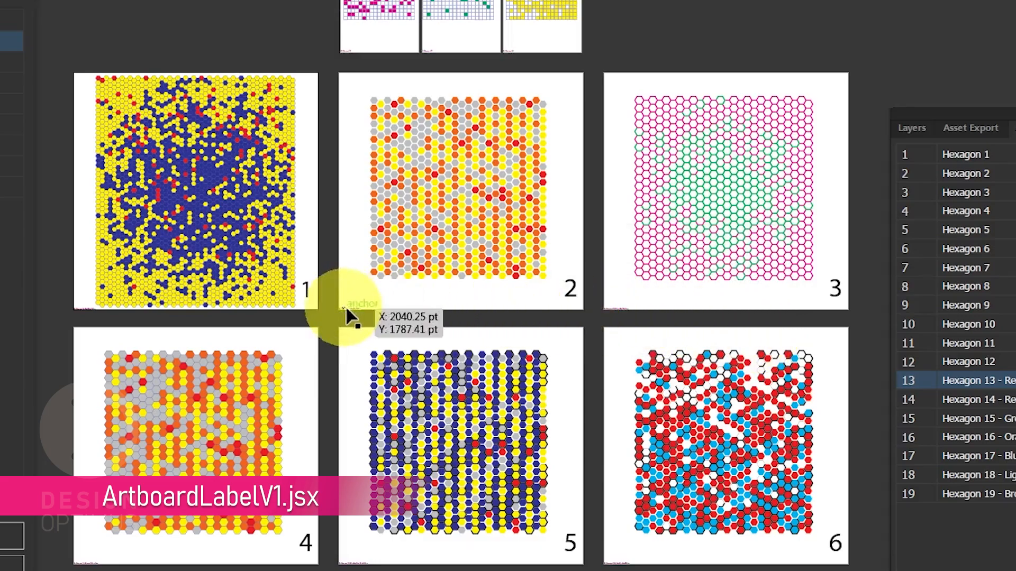